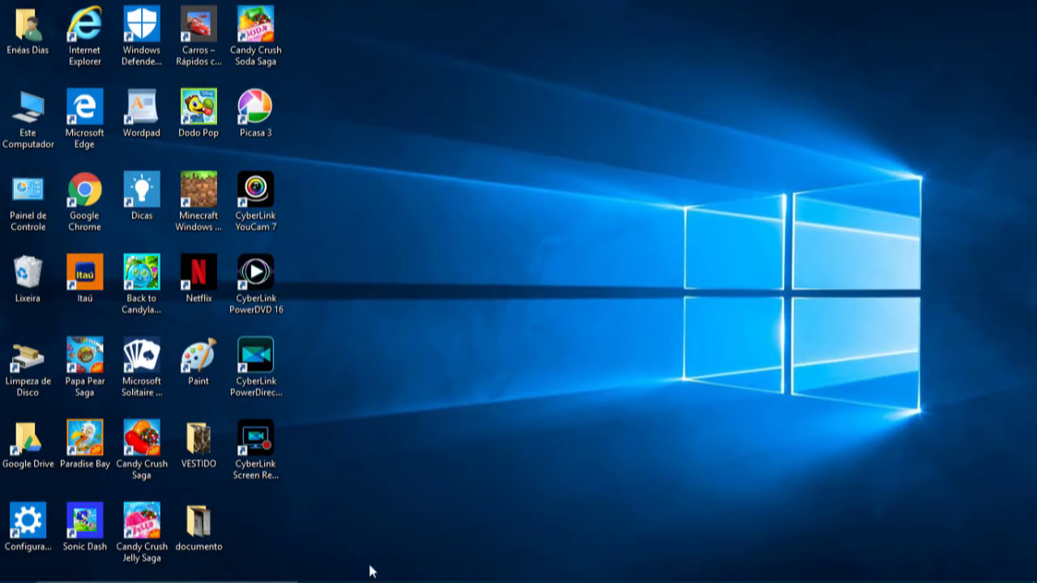
# Step: Check in the taskbar options that the Task View button (Mostrar botão Visão de Tarefas) is enabled, then dismiss the options
pyautogui.moveTo(370, 580)
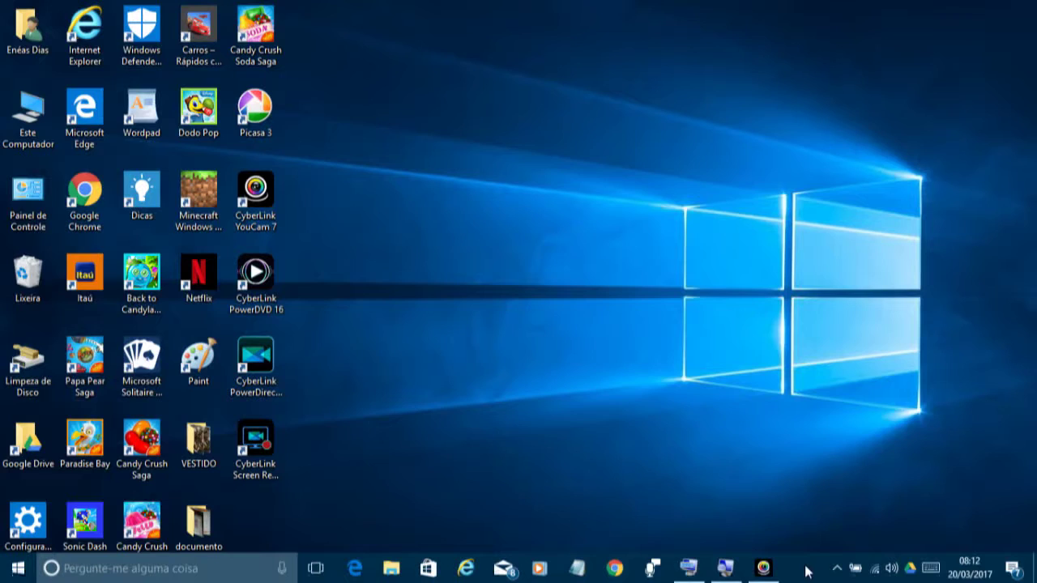
pyautogui.rightClick(806, 572)
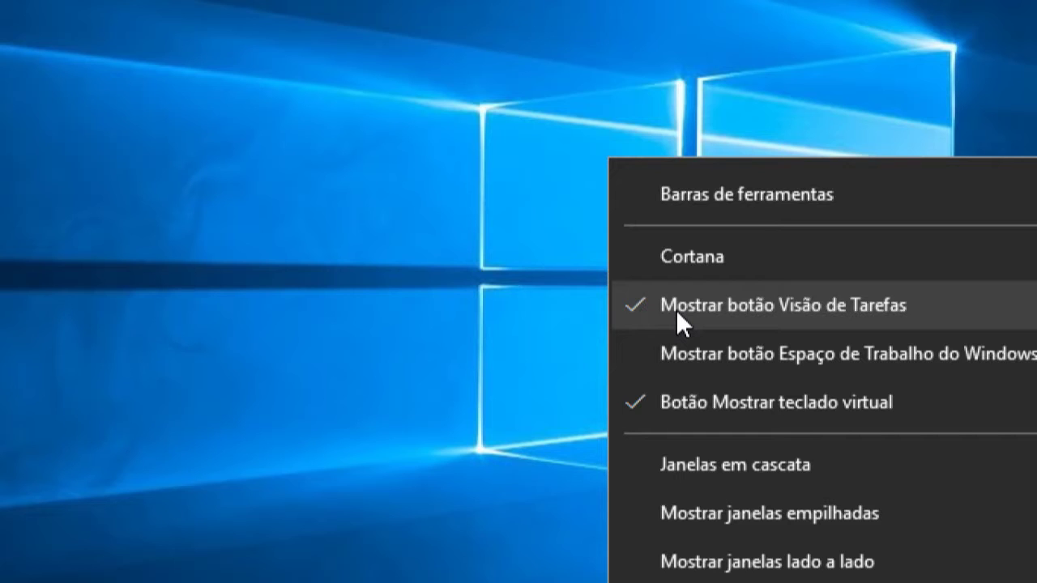
pyautogui.click(517, 317)
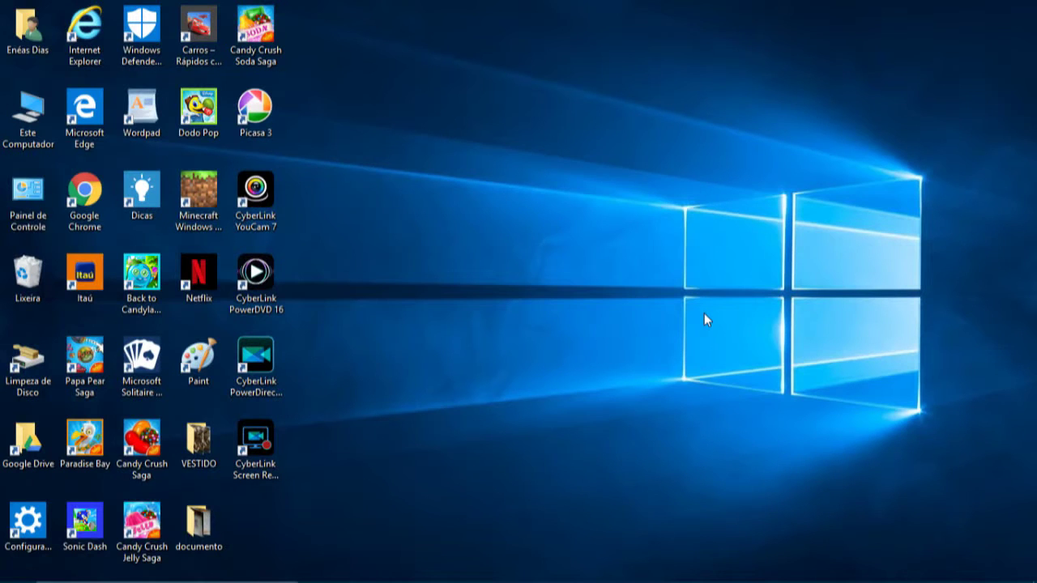
# Step: Create a second virtual desktop from Task View and return to Área de trabalho 1
pyautogui.moveTo(360, 577)
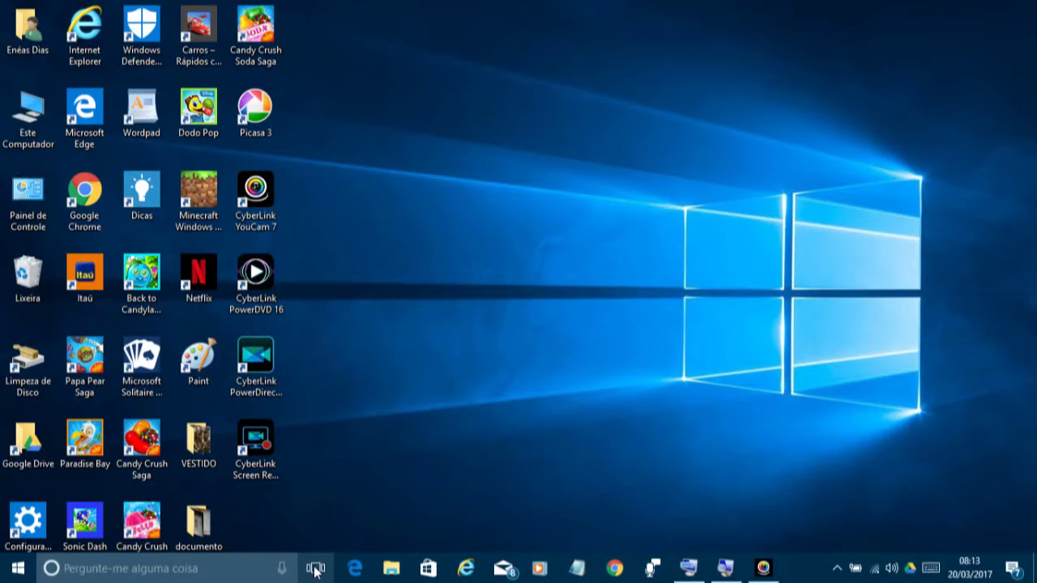
pyautogui.click(315, 569)
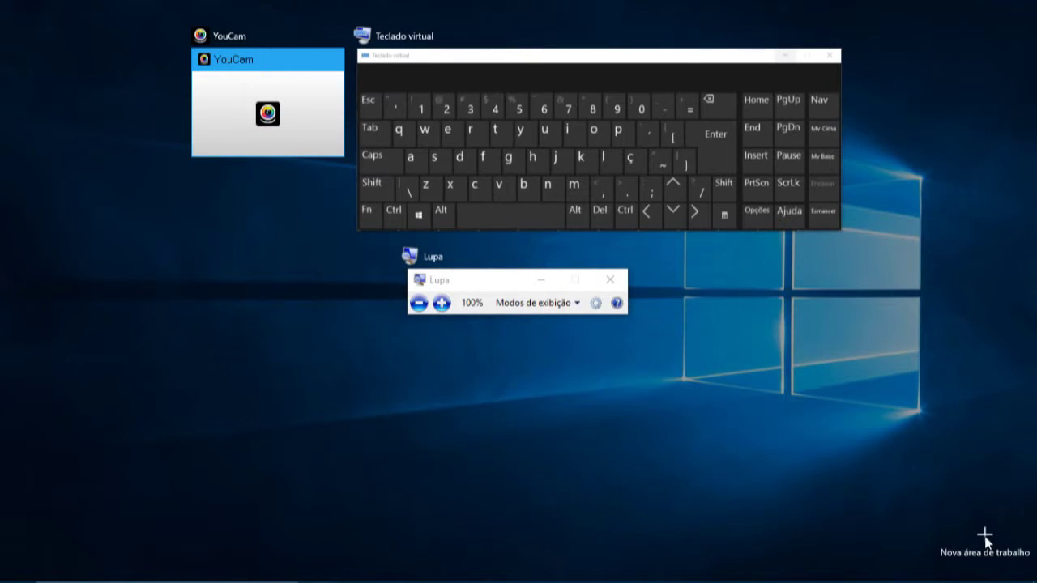
pyautogui.click(985, 539)
pyautogui.moveTo(600, 552)
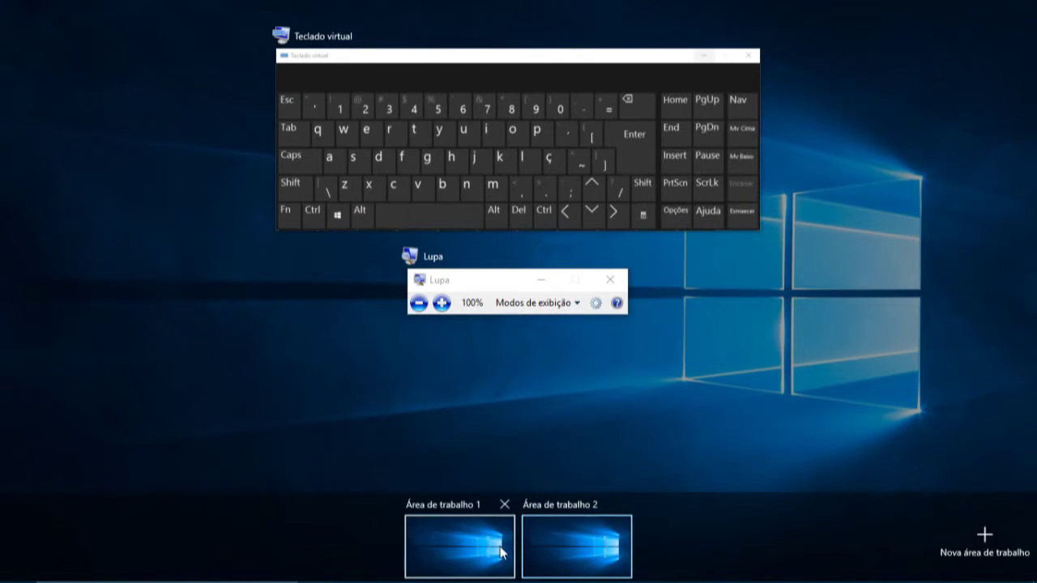
pyautogui.moveTo(500, 553)
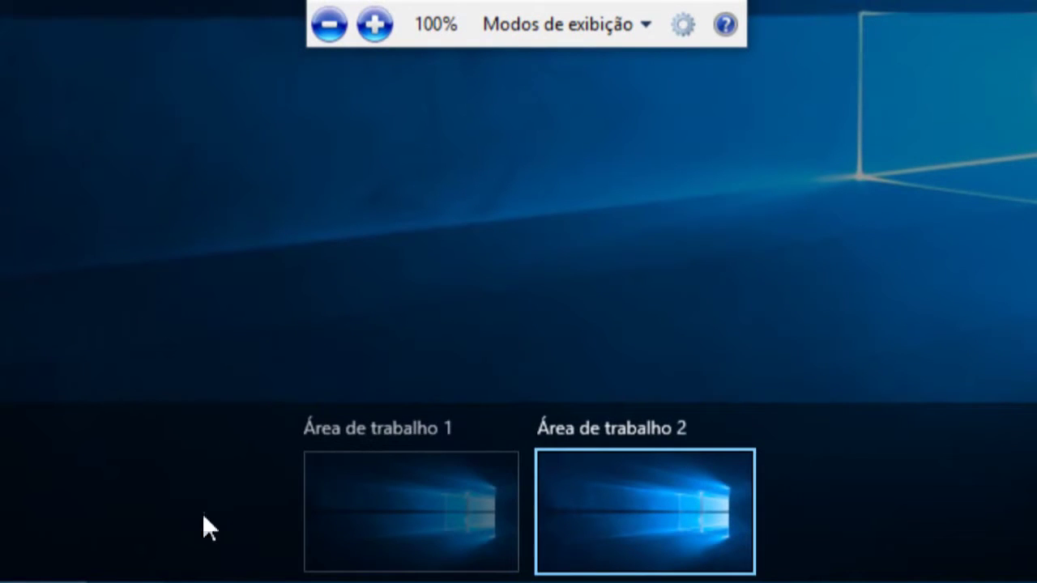
pyautogui.click(354, 503)
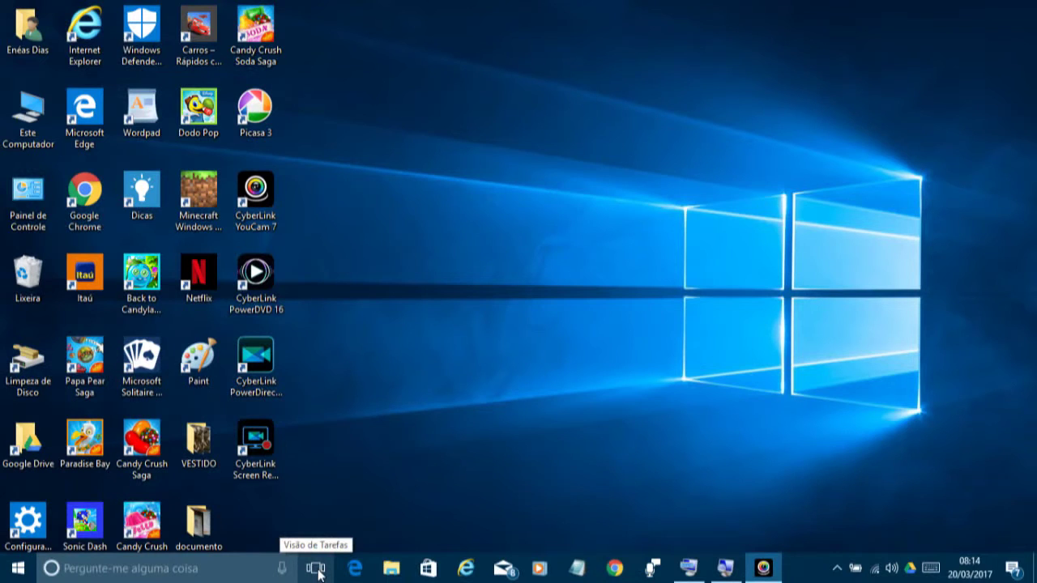
# Step: Add a third virtual desktop in Task View, then close Área de trabalho 3 and Área de trabalho 2
pyautogui.click(315, 569)
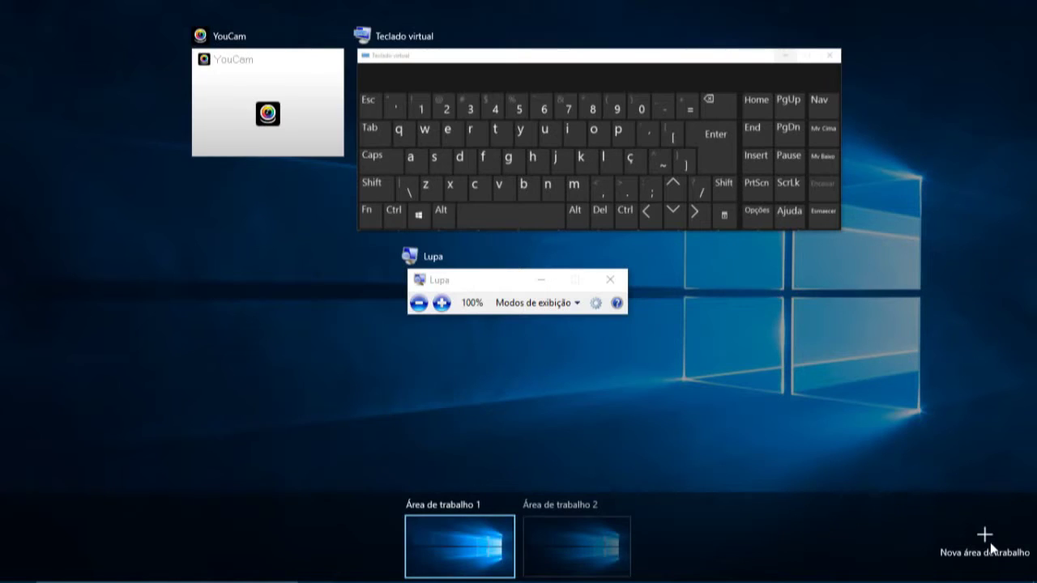
pyautogui.click(990, 547)
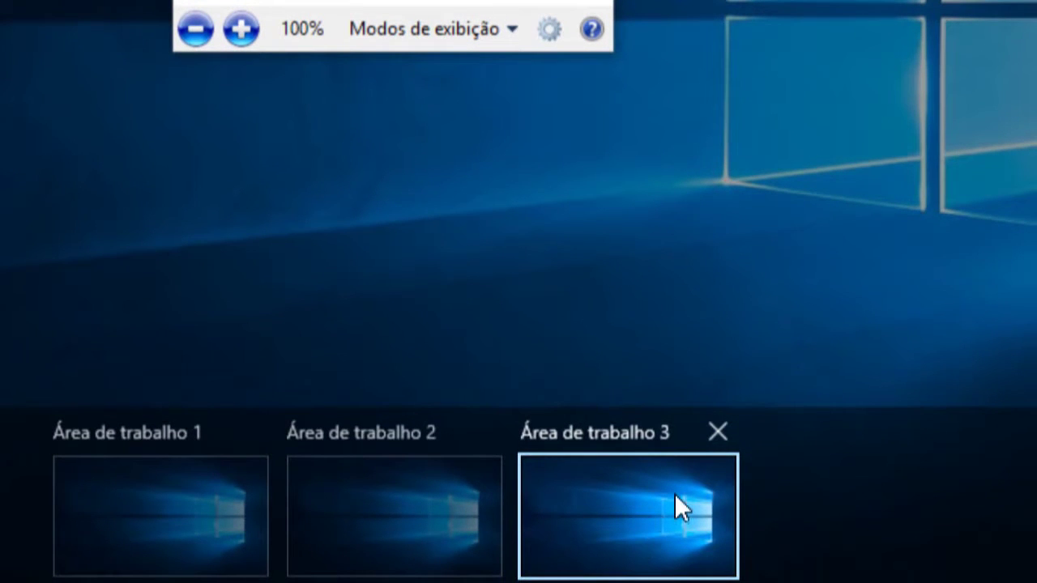
pyautogui.click(713, 435)
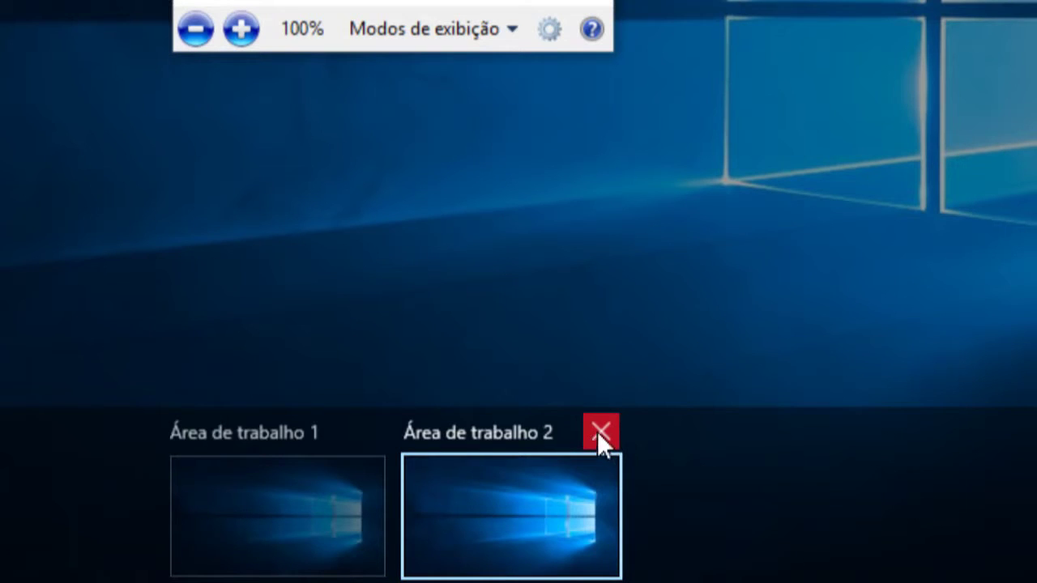
pyautogui.click(599, 433)
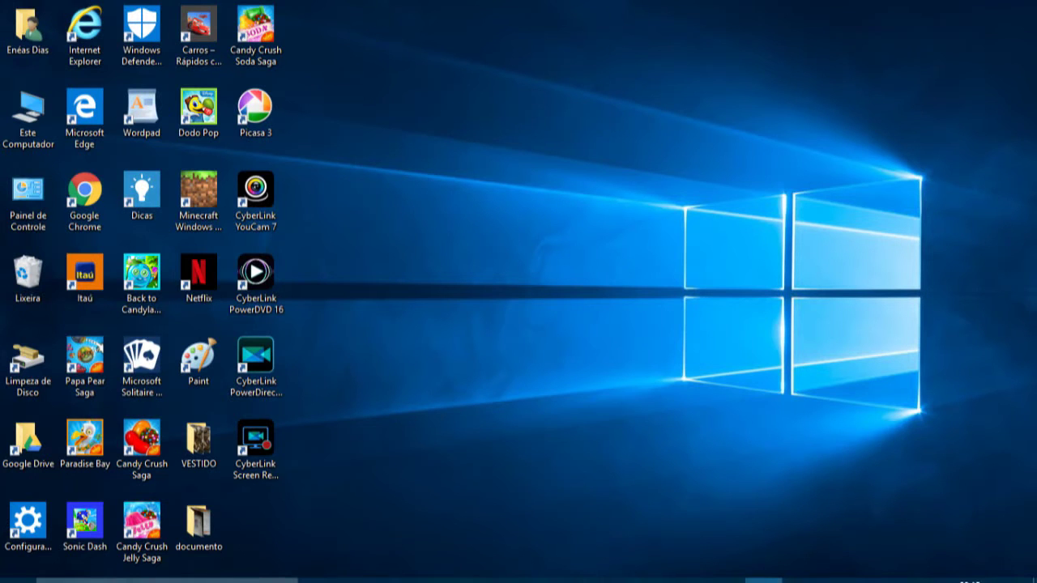
# Step: Bring up the on-screen keyboard to view its layout, then minimize it
pyautogui.moveTo(664, 577)
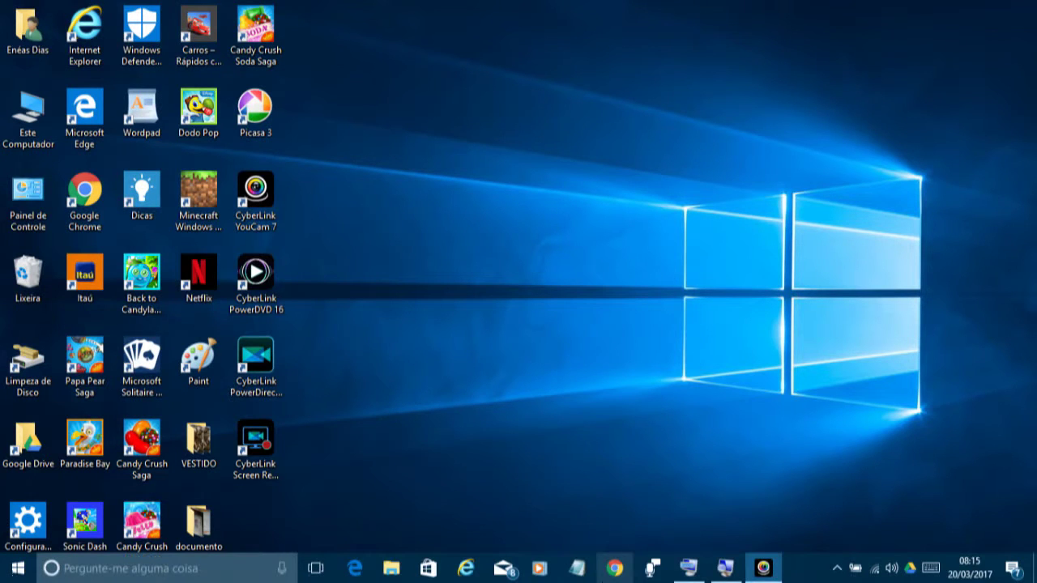
pyautogui.click(685, 571)
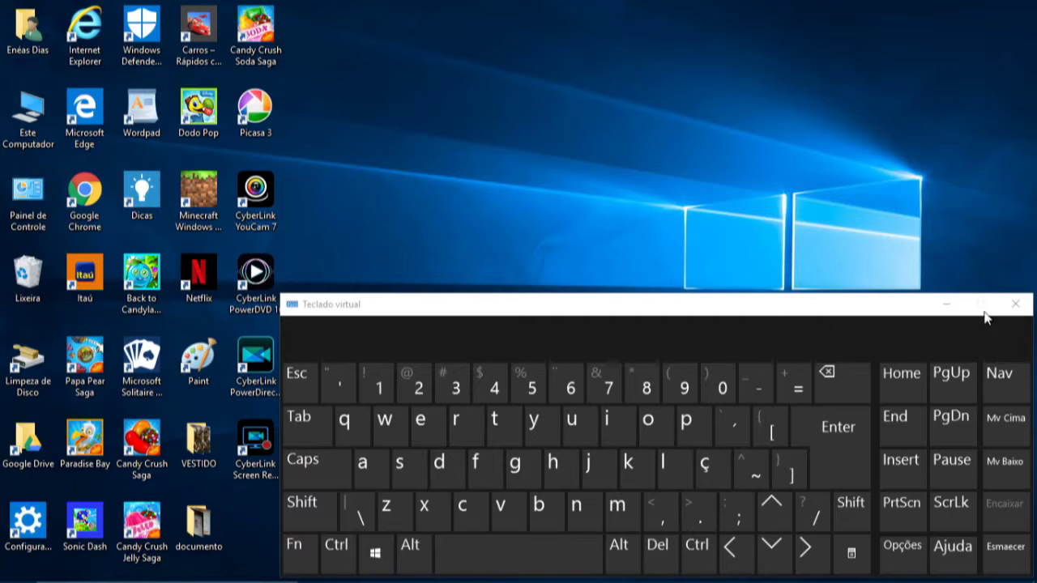
pyautogui.click(946, 306)
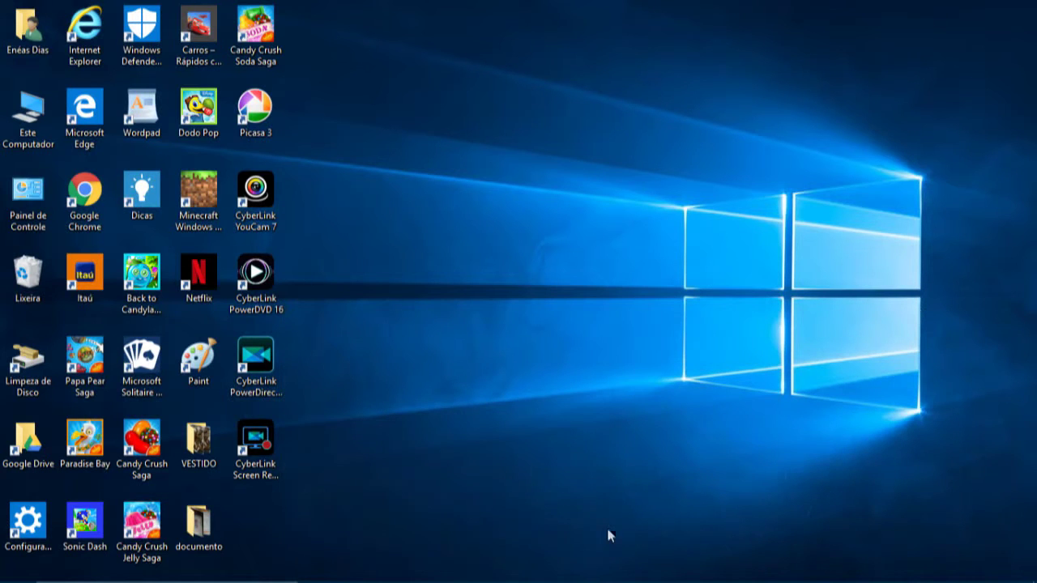
# Step: Create a new virtual desktop directly, using the on-screen keyboard as reference for the shortcut, then minimize the keyboard
pyautogui.moveTo(606, 581)
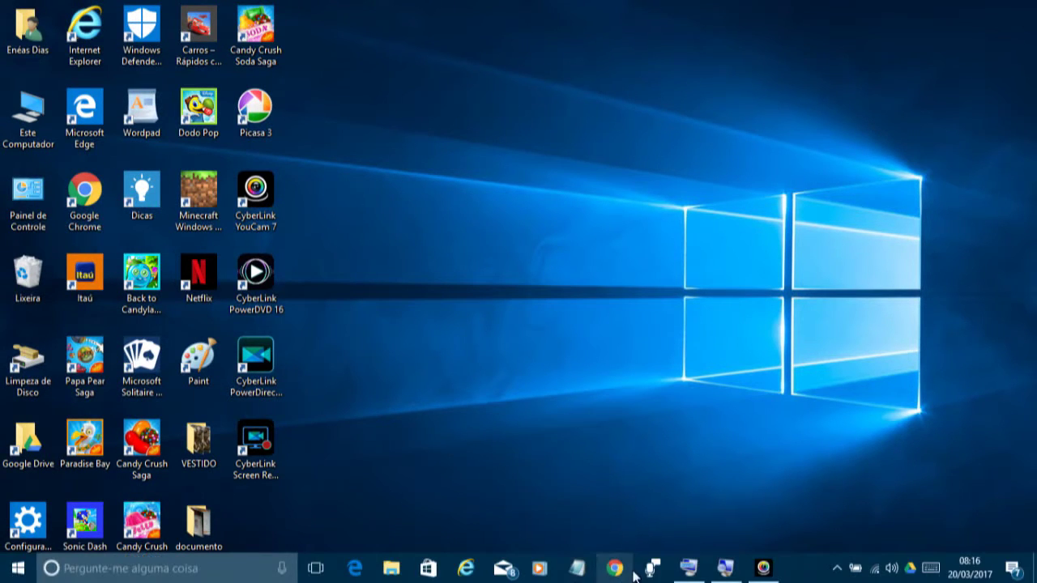
pyautogui.click(687, 568)
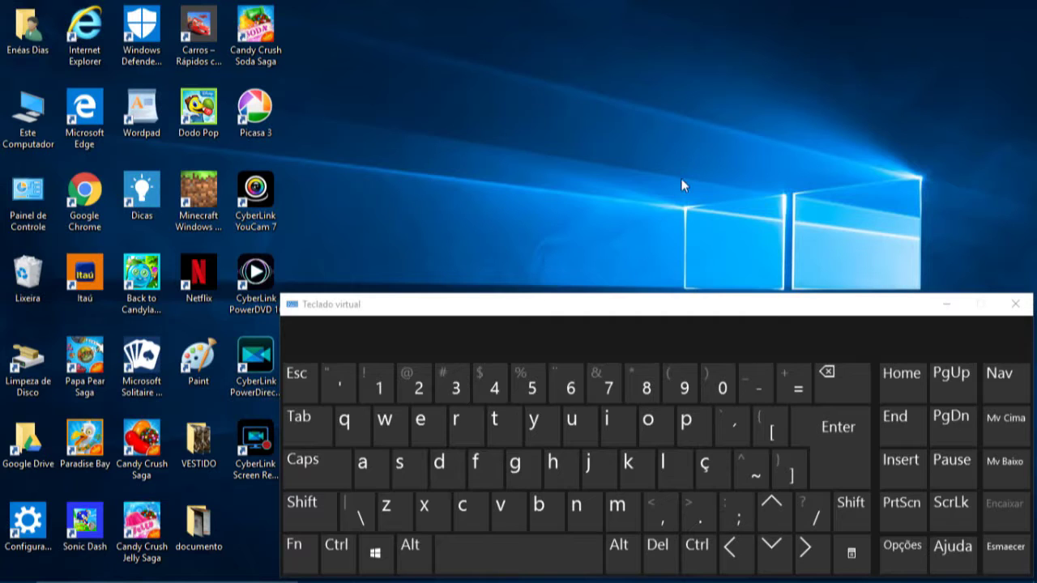
pyautogui.click(375, 555)
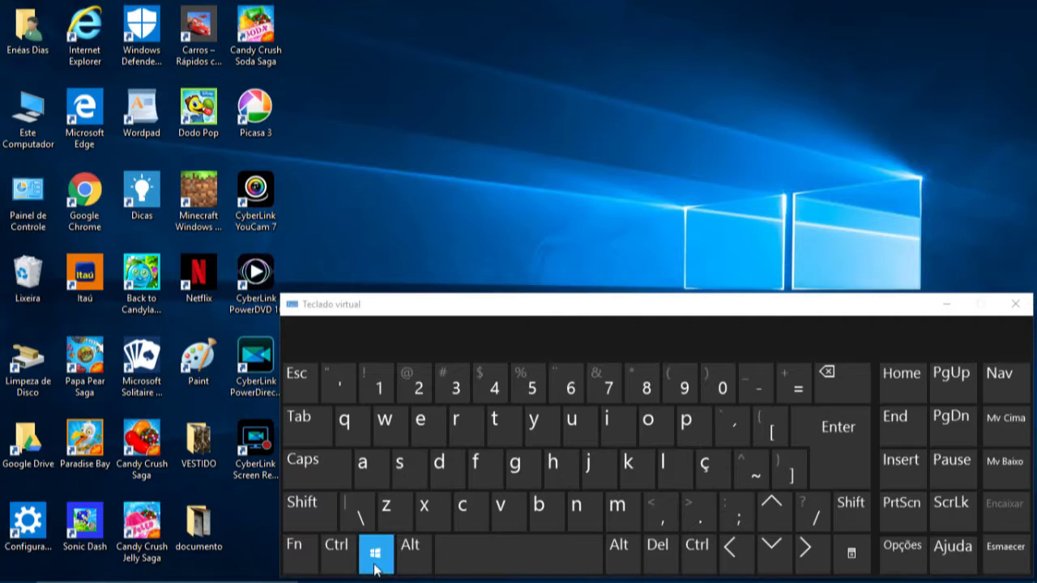
pyautogui.click(375, 554)
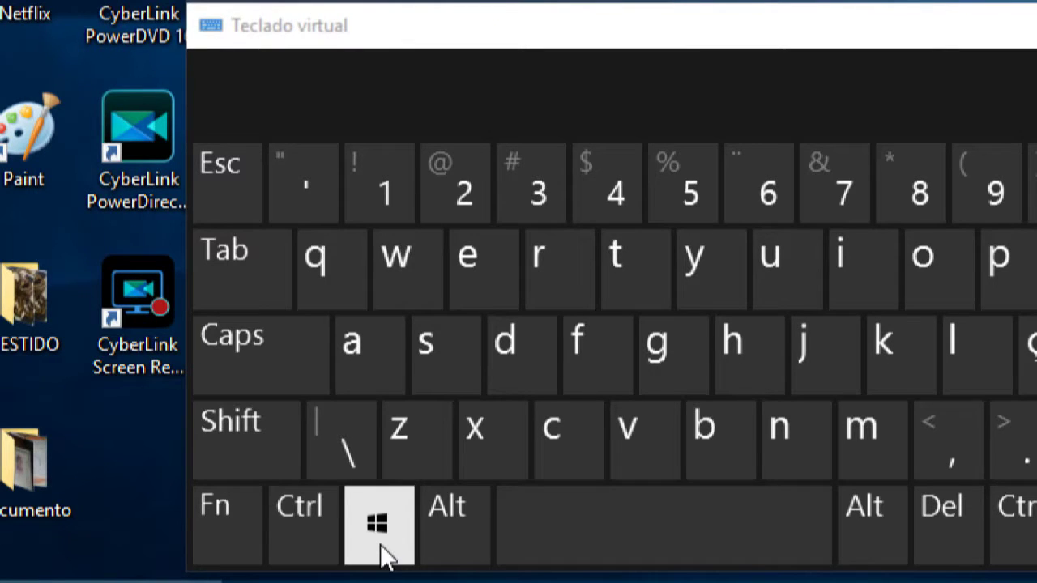
pyautogui.click(381, 551)
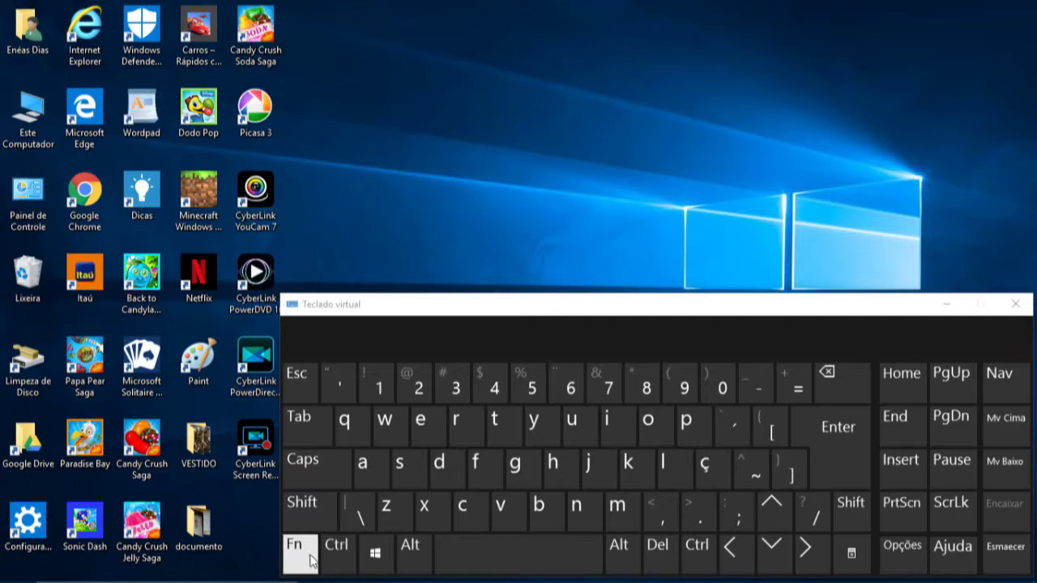
pyautogui.press('super')
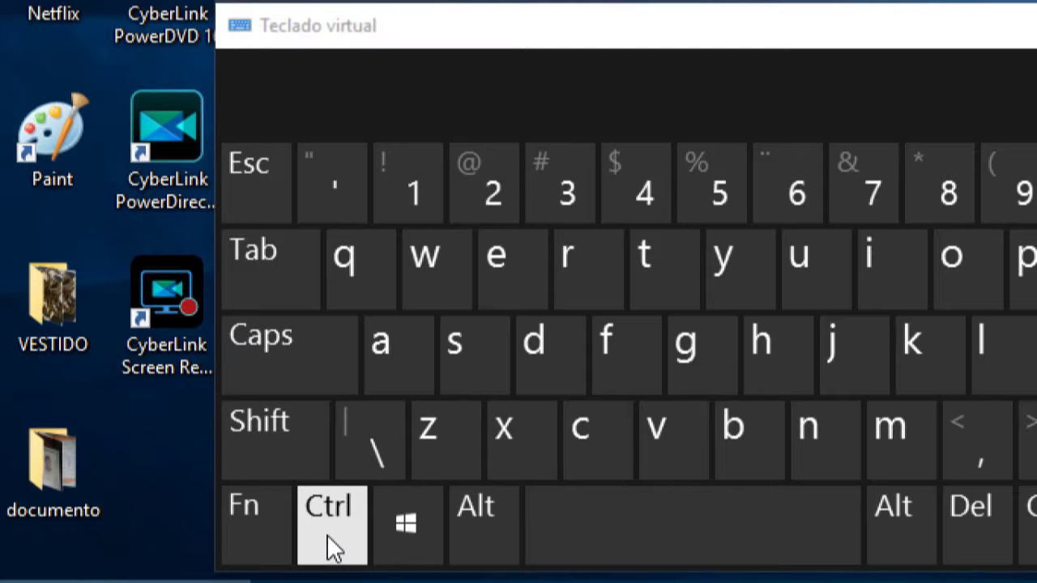
pyautogui.press('super')
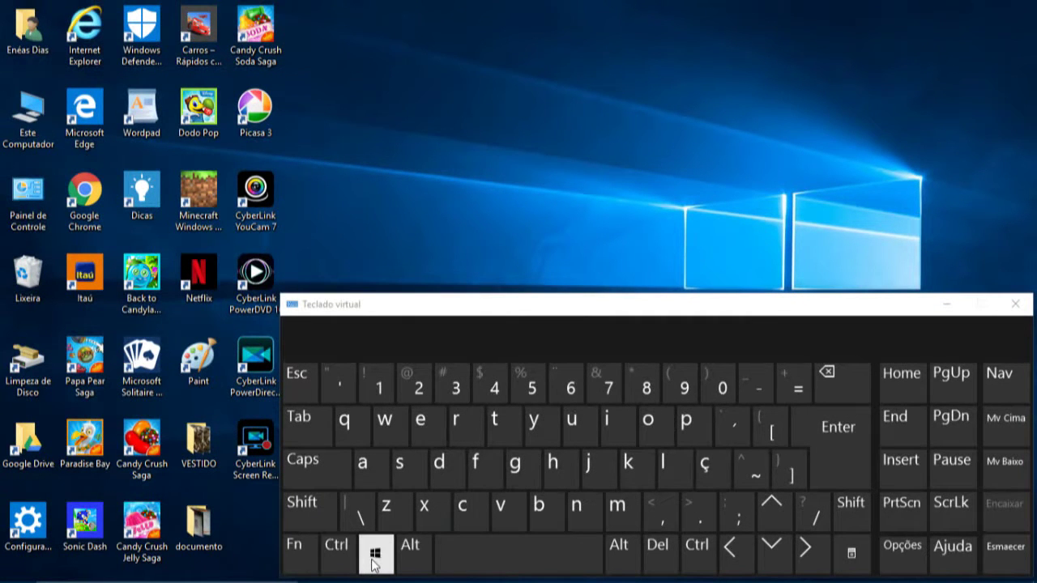
pyautogui.click(374, 559)
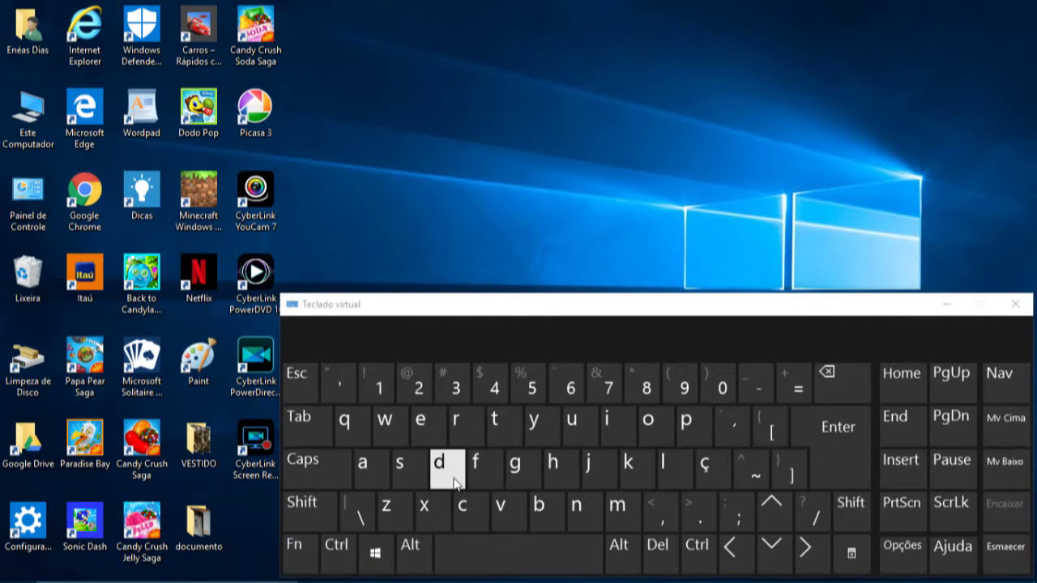
pyautogui.press('super')
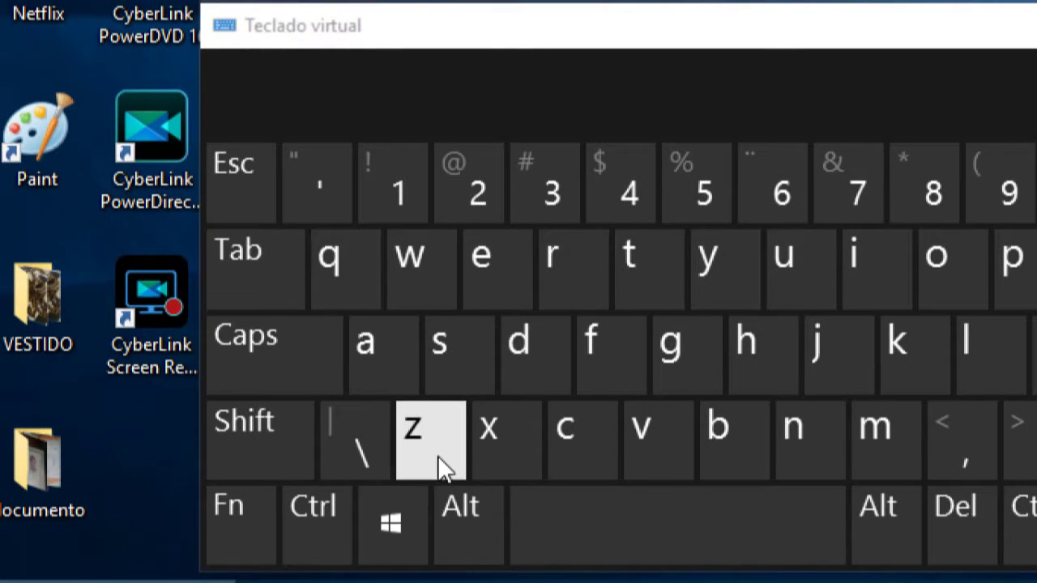
pyautogui.keyDown('super'); pyautogui.click(547, 348); pyautogui.keyUp('super')
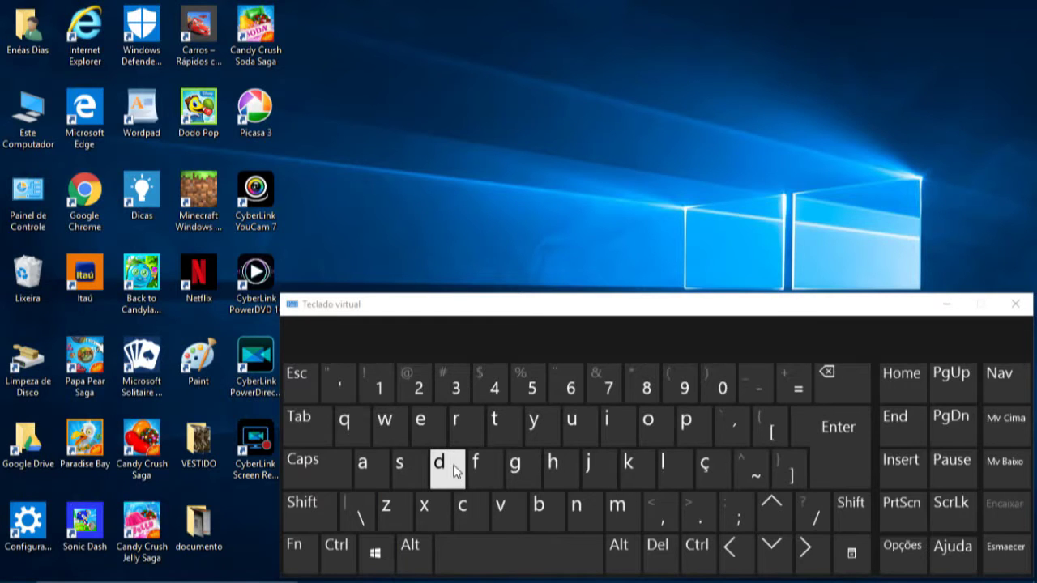
pyautogui.click(946, 306)
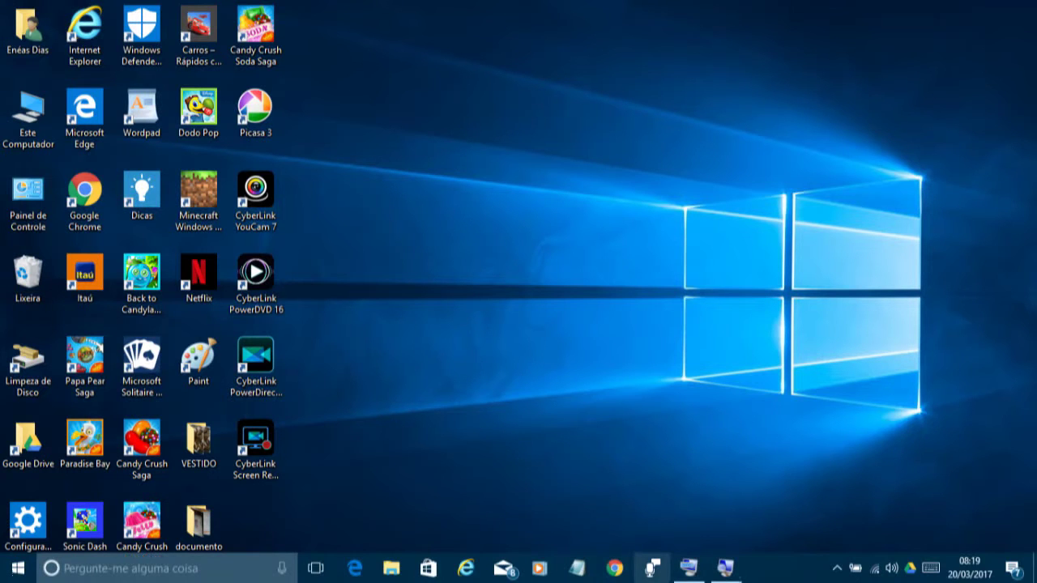
# Step: Restore the on-screen keyboard on the new desktop to examine the Windows shortcut combination, then minimize it
pyautogui.click(686, 572)
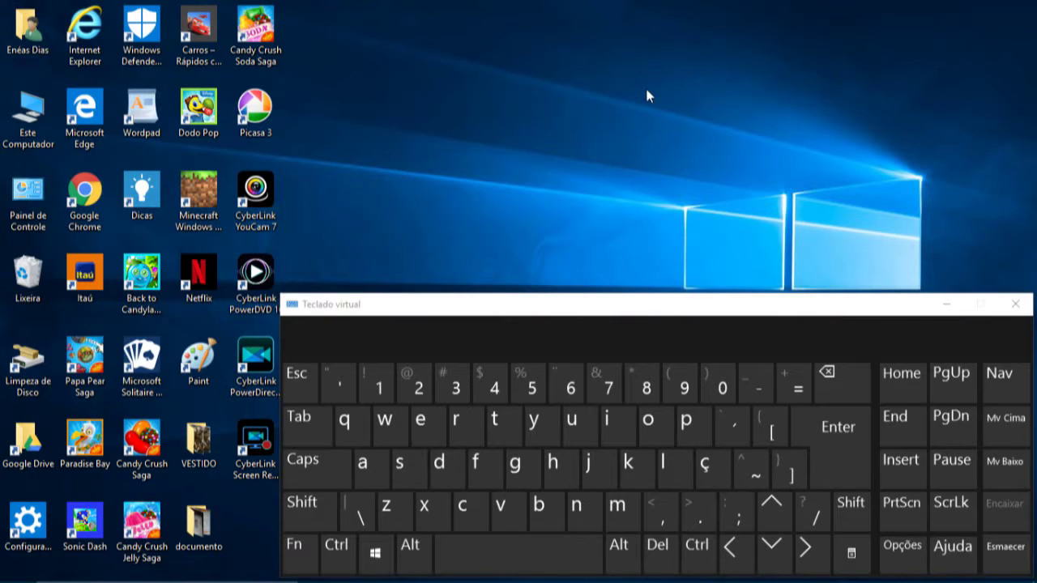
pyautogui.click(384, 570)
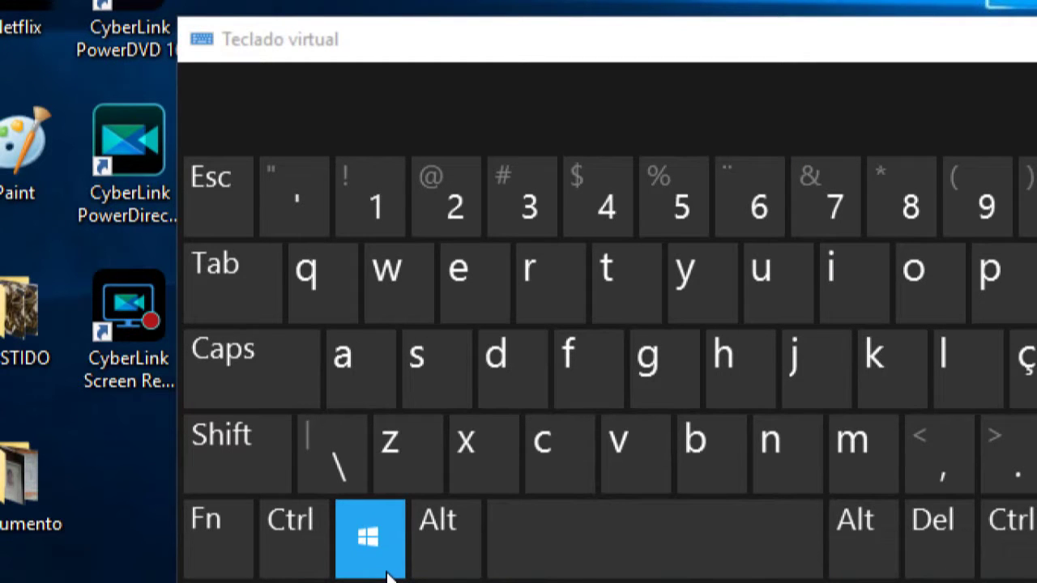
pyautogui.click(387, 572)
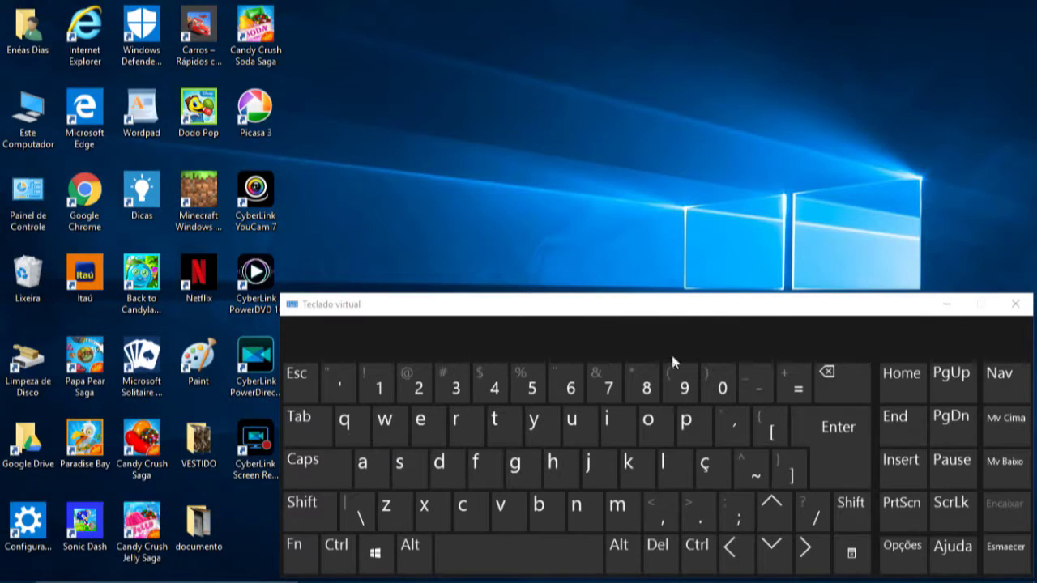
pyautogui.click(947, 305)
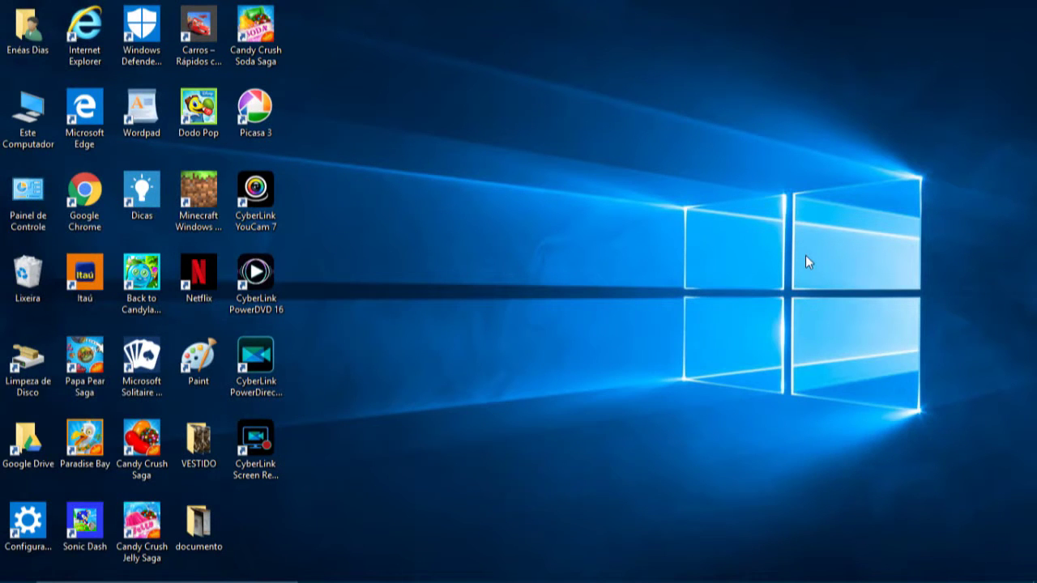
# Step: Open Task View and switch from Área de trabalho 2 to Área de trabalho 1
pyautogui.press('super+Tab')
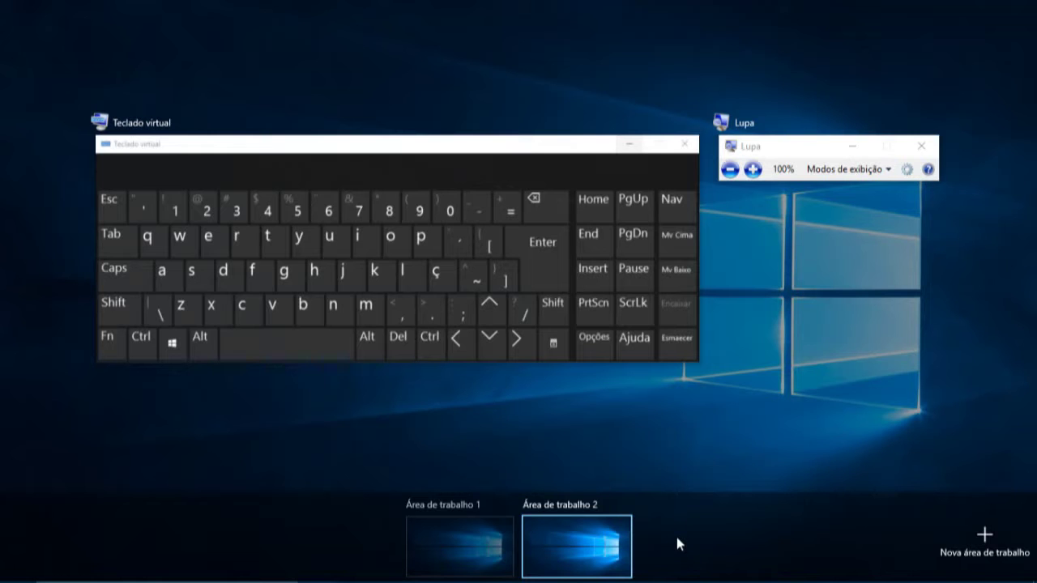
pyautogui.press('super+plus')
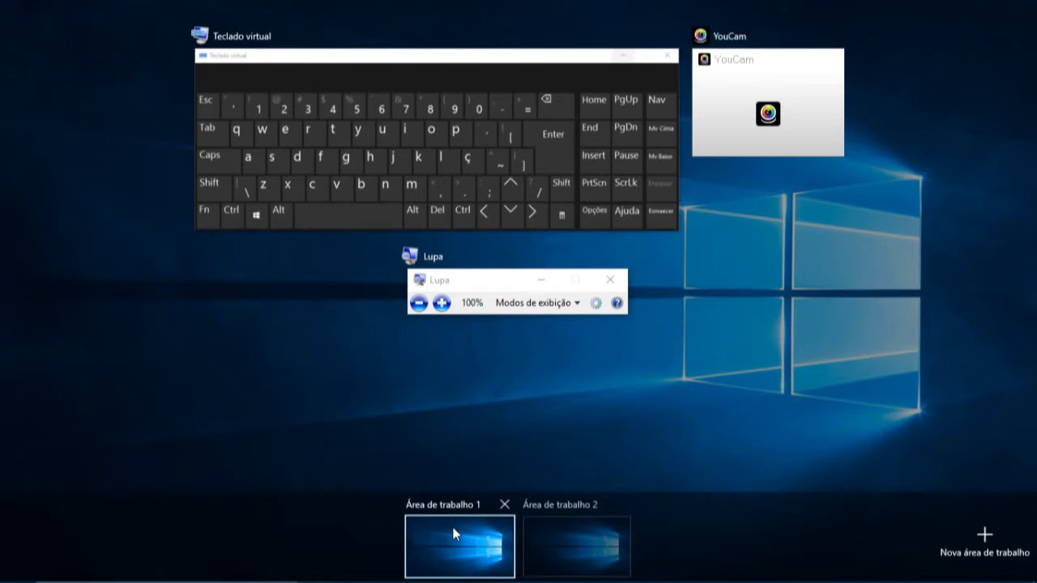
pyautogui.click(461, 537)
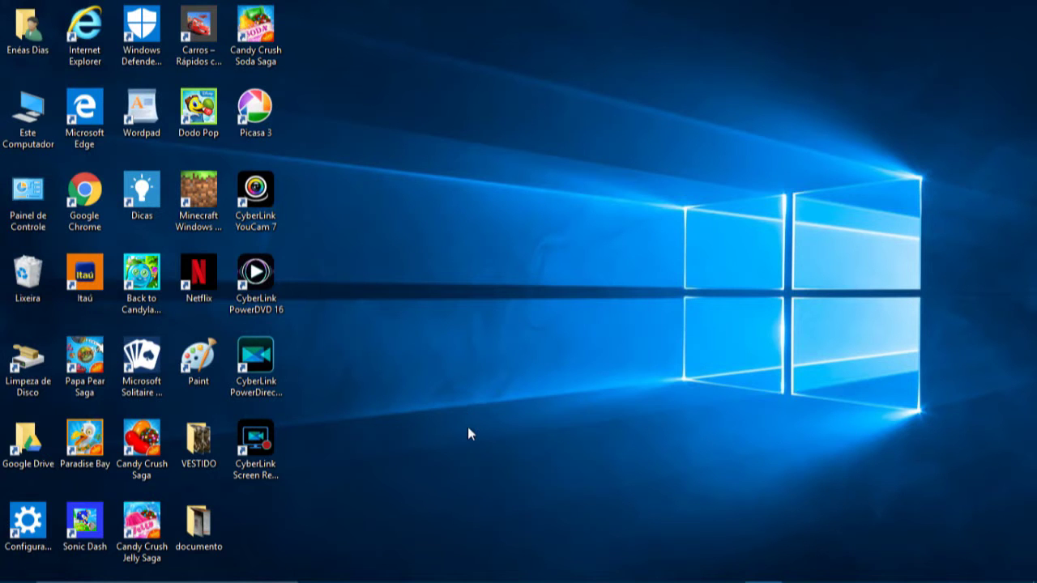
# Step: Restore the on-screen keyboard to examine the shortcut for switching to the next virtual desktop, then minimize it
pyautogui.moveTo(577, 577)
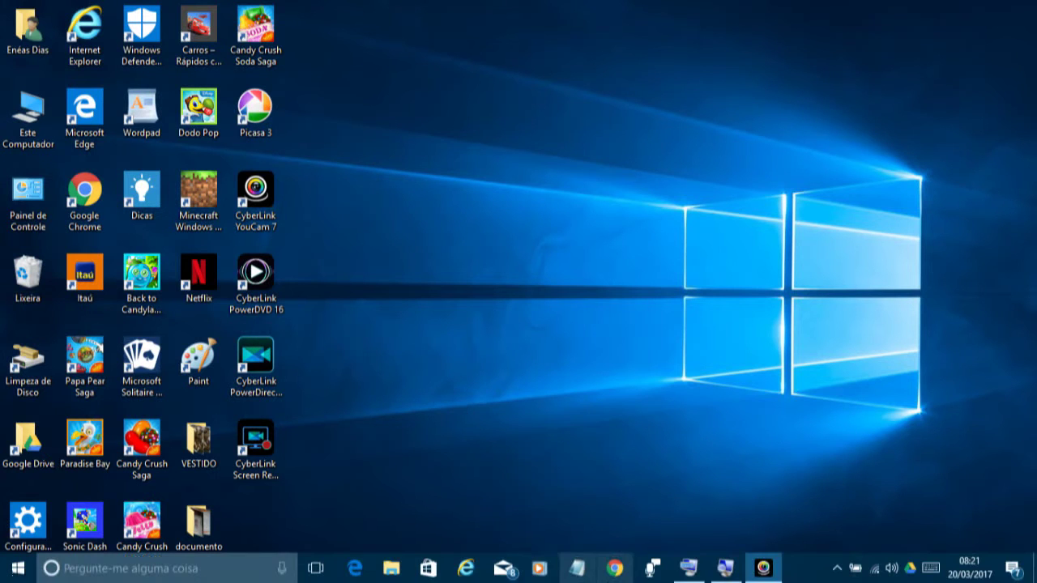
pyautogui.click(683, 576)
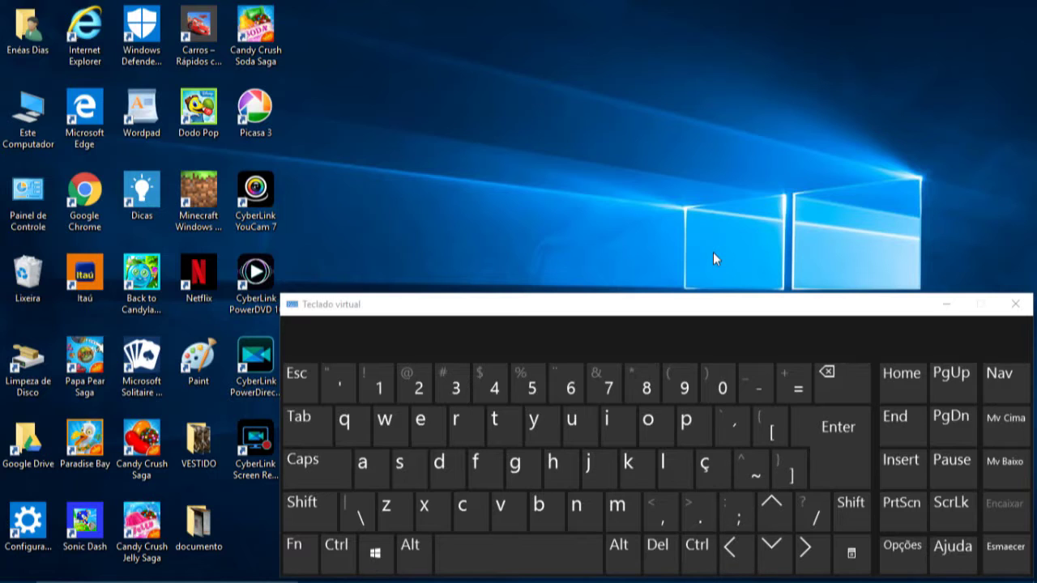
pyautogui.click(383, 568)
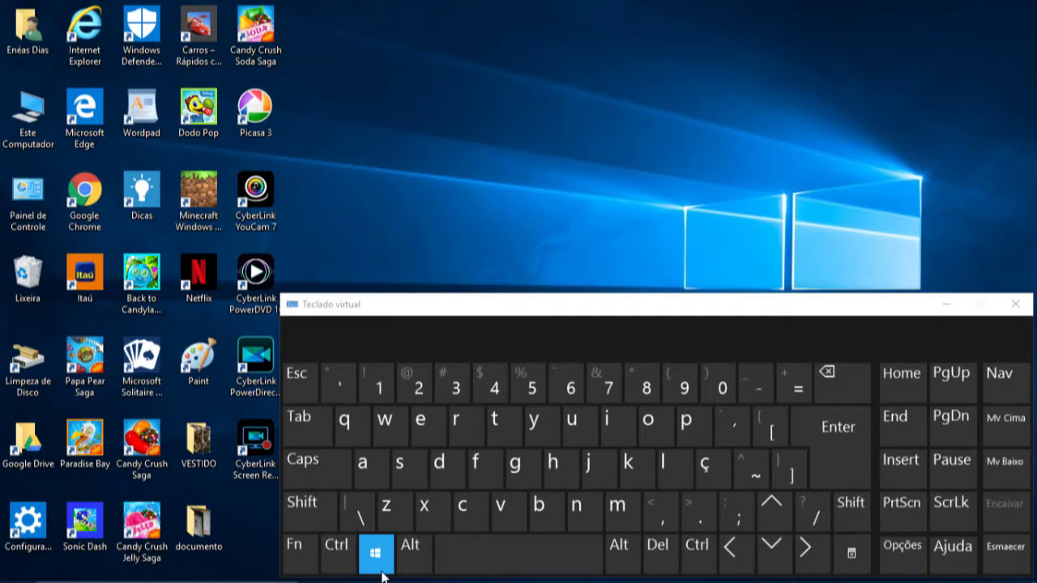
pyautogui.click(383, 571)
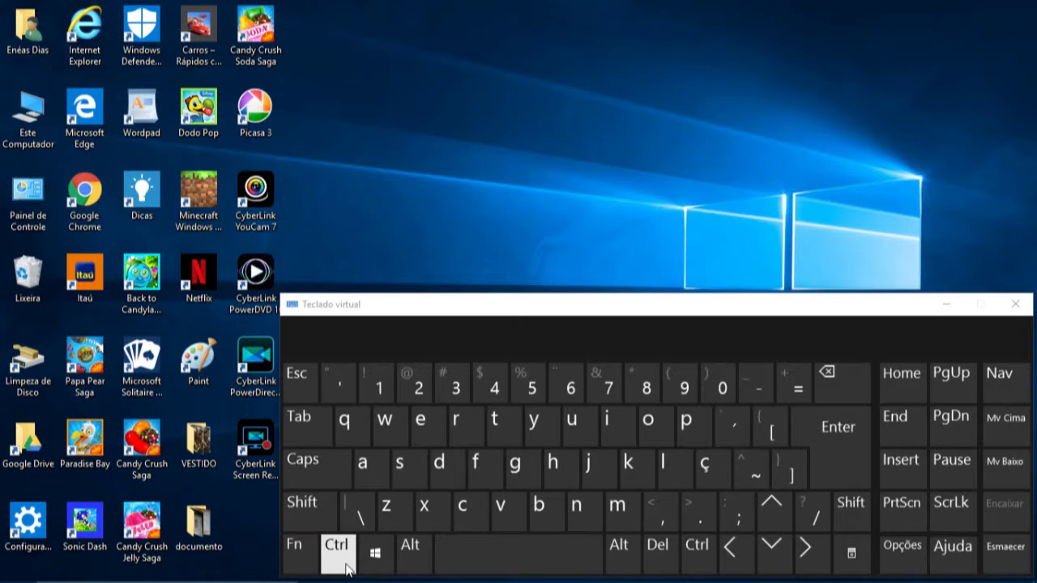
pyautogui.press('super')
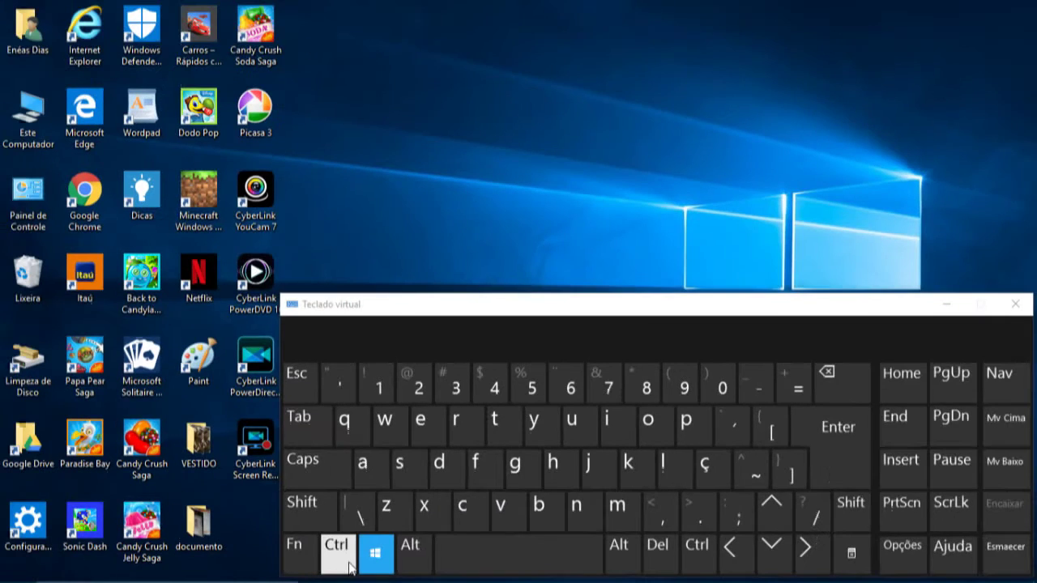
pyautogui.click(349, 559)
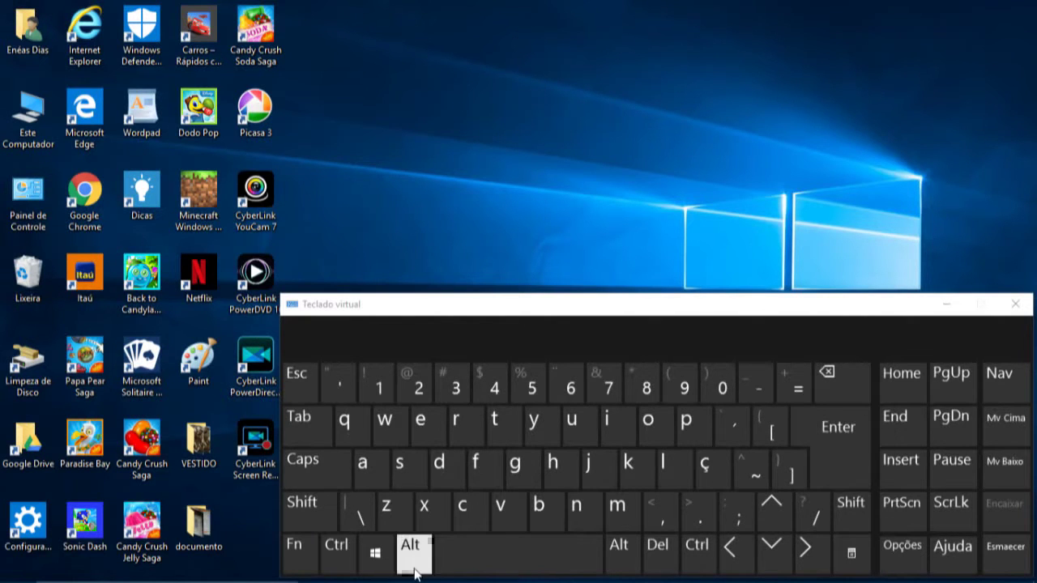
pyautogui.click(365, 567)
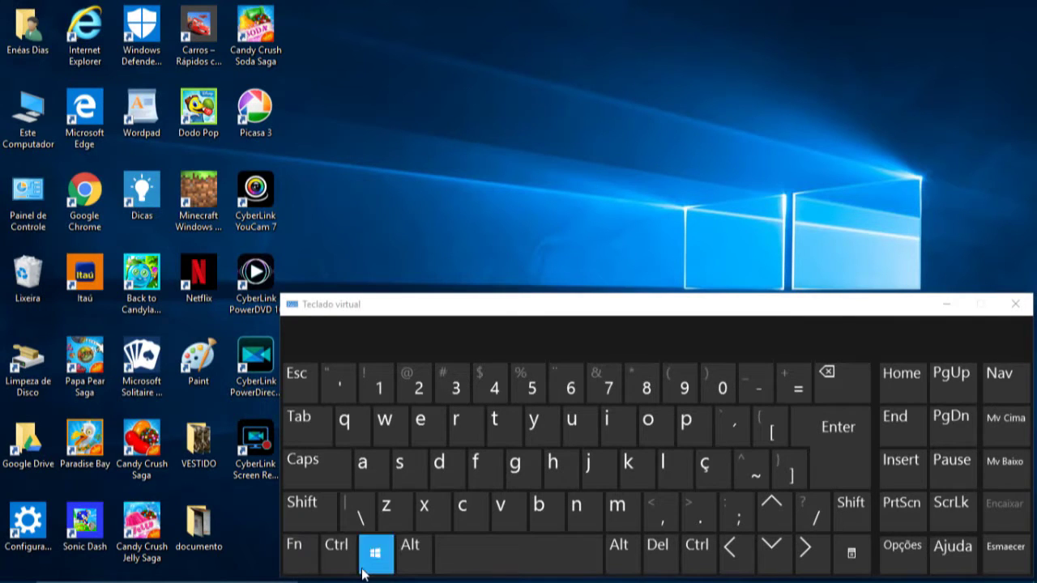
pyautogui.click(363, 570)
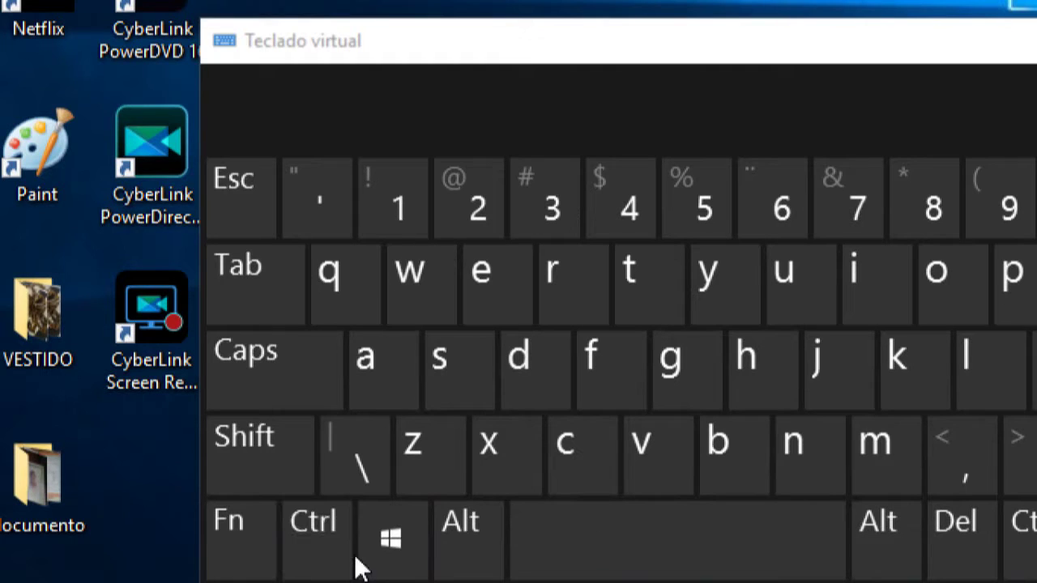
pyautogui.click(362, 567)
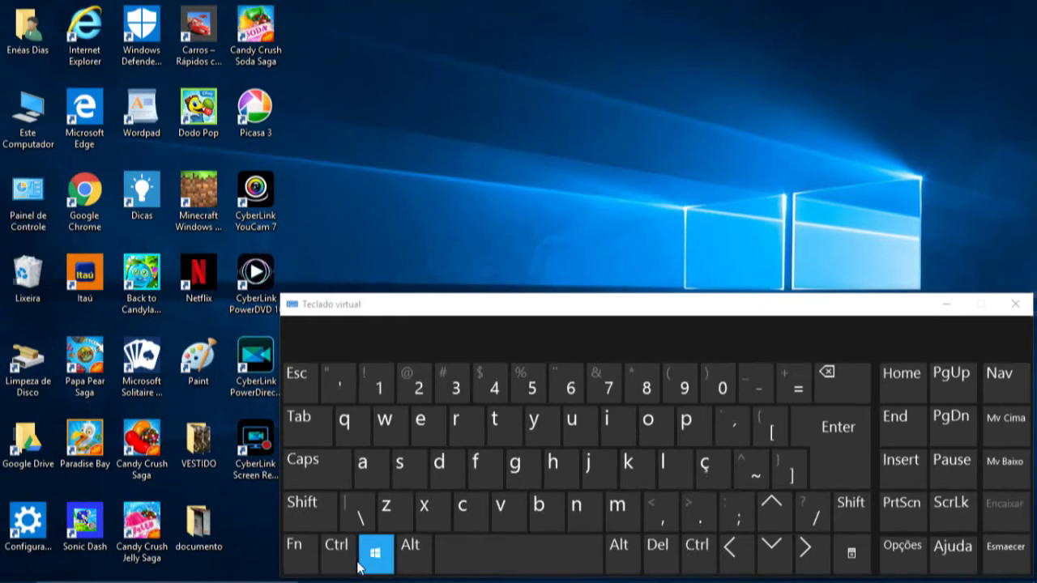
pyautogui.click(362, 563)
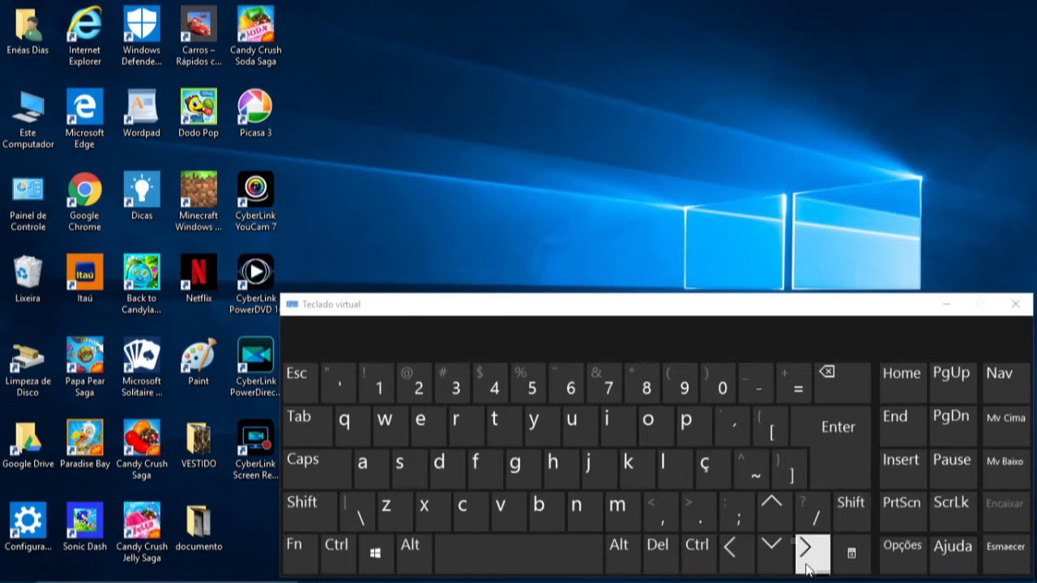
pyautogui.press('super')
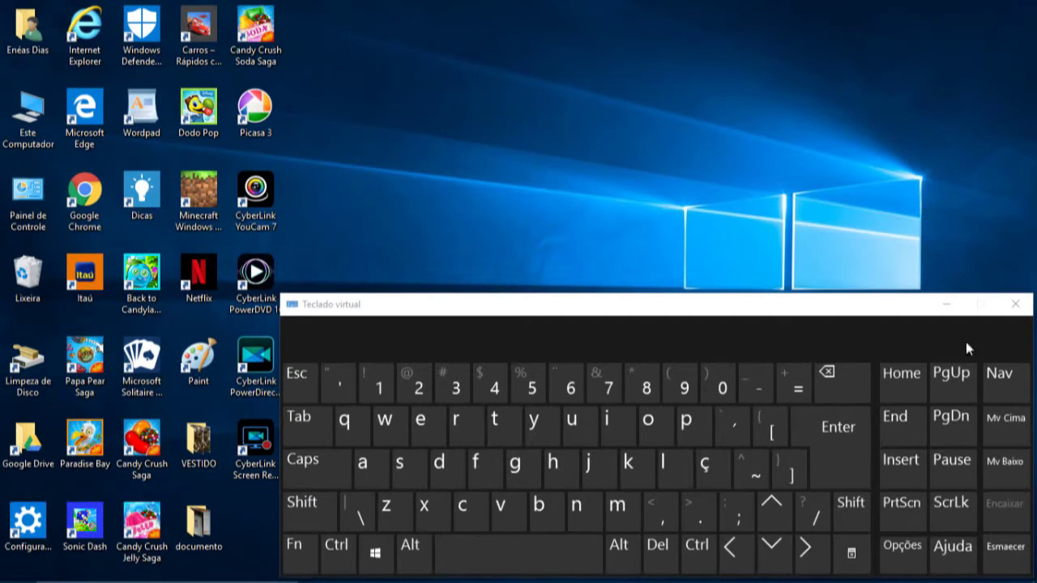
pyautogui.click(951, 308)
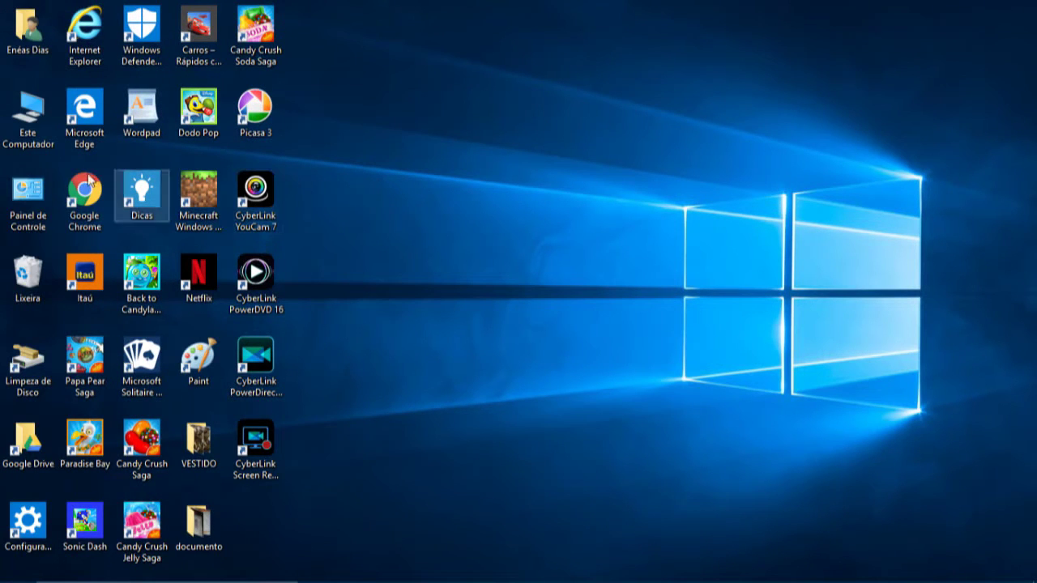
# Step: Open Painel de Controle in a window, then return to the empty desktop
pyautogui.doubleClick(18, 209)
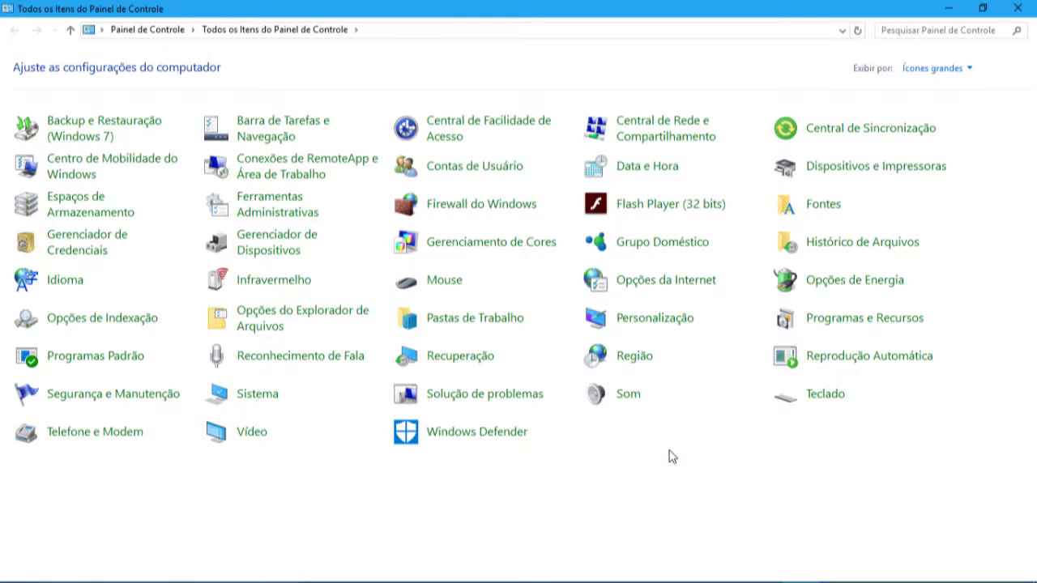
pyautogui.hotkey('alt', 'F4')
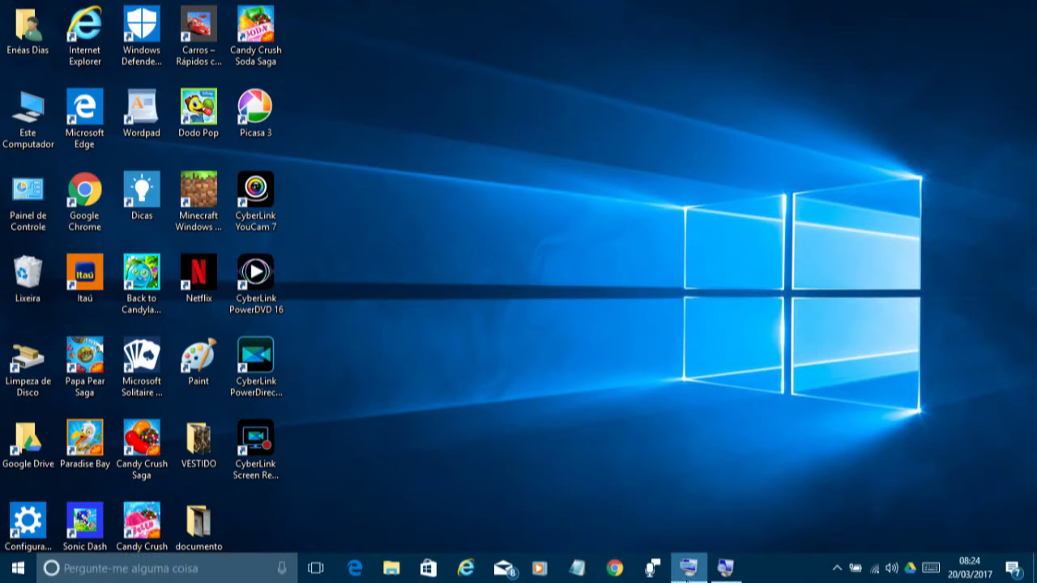
# Step: Restore the on-screen keyboard to examine the shortcut for switching to the previous virtual desktop, then minimize it and show the desktop
pyautogui.click(690, 577)
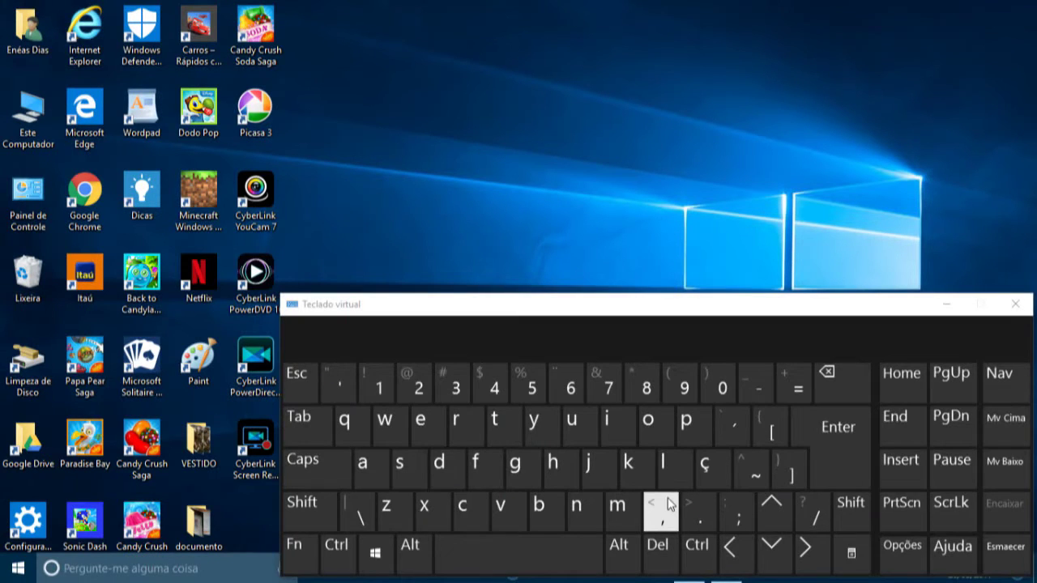
pyautogui.press('Delete')
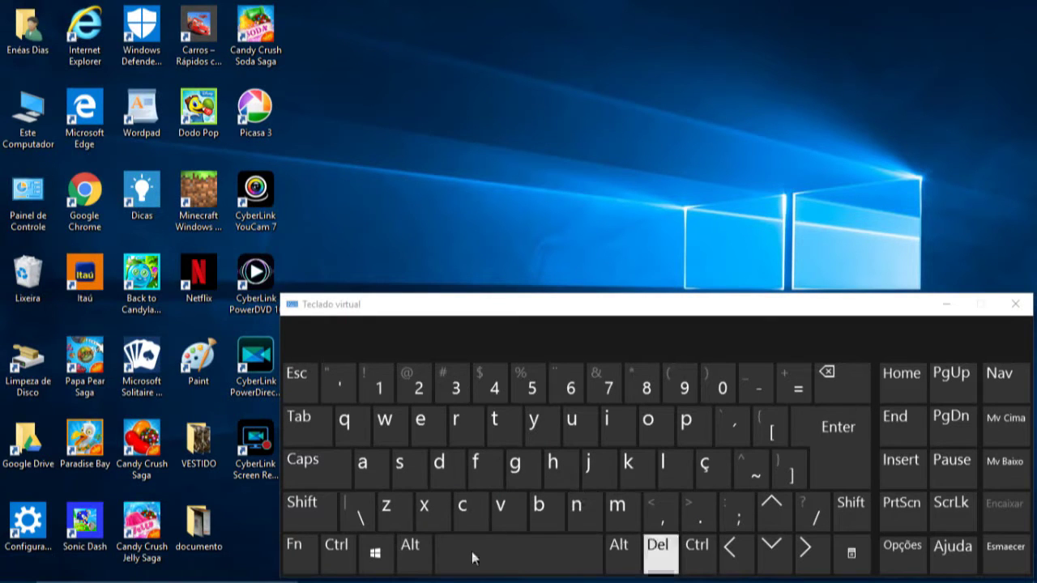
pyautogui.click(381, 567)
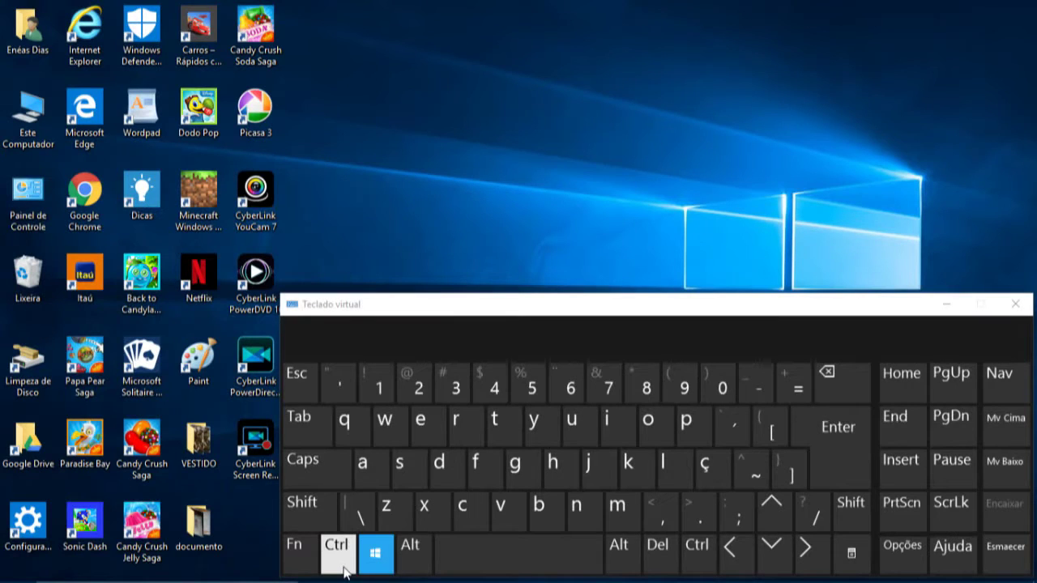
pyautogui.click(312, 571)
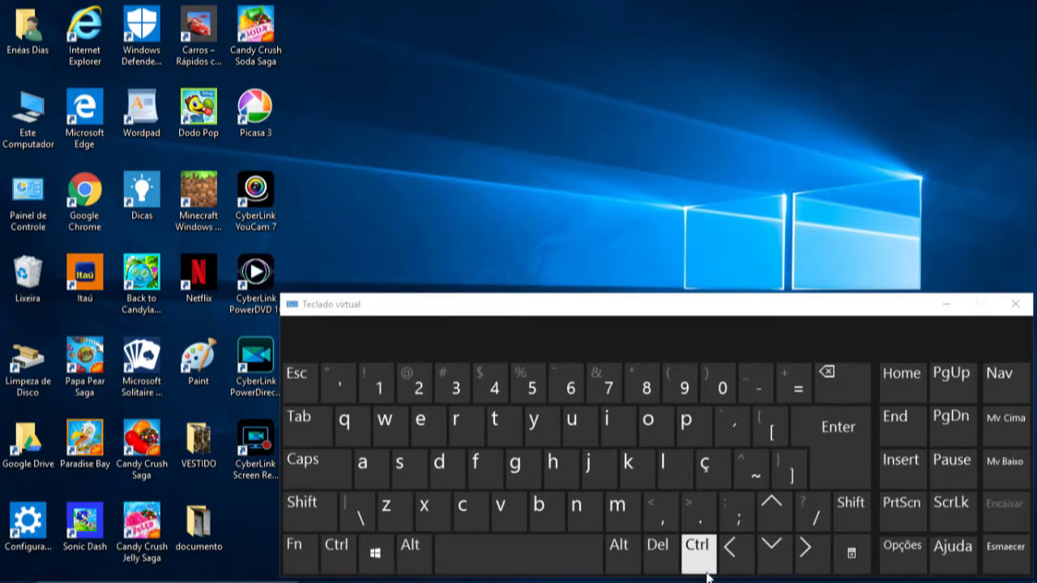
pyautogui.press('super')
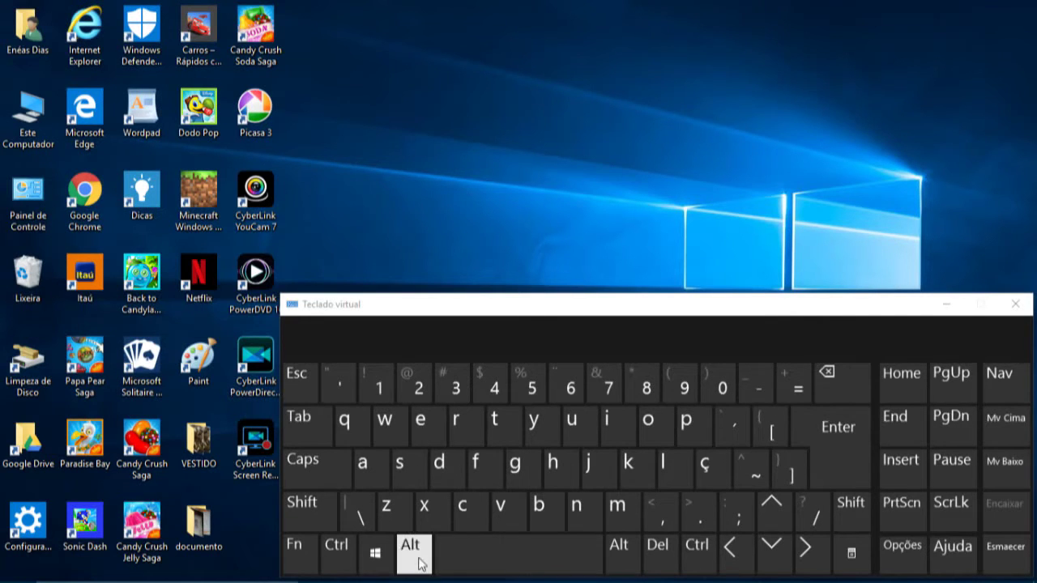
pyautogui.click(375, 553)
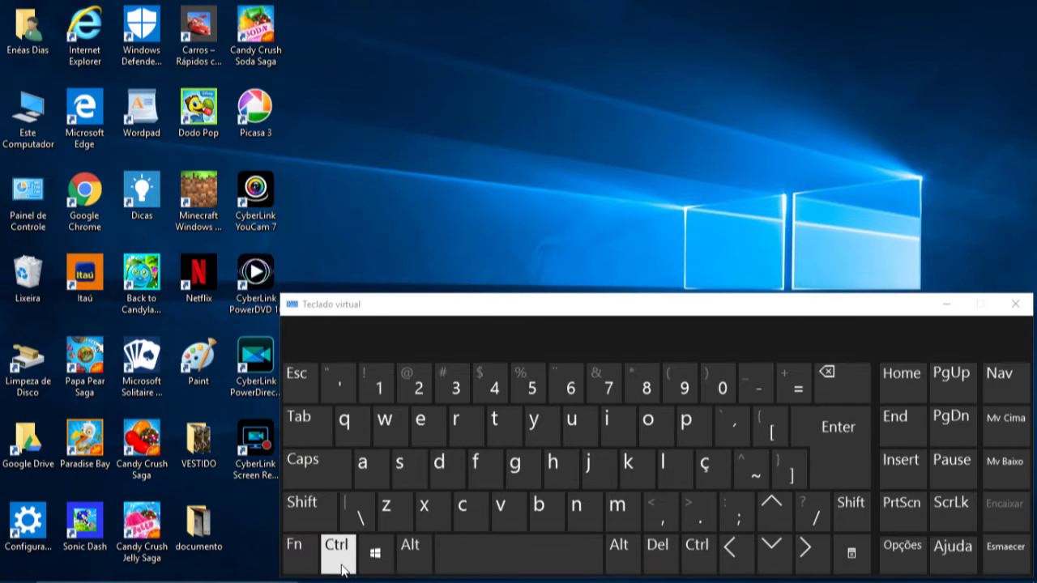
pyautogui.press('super')
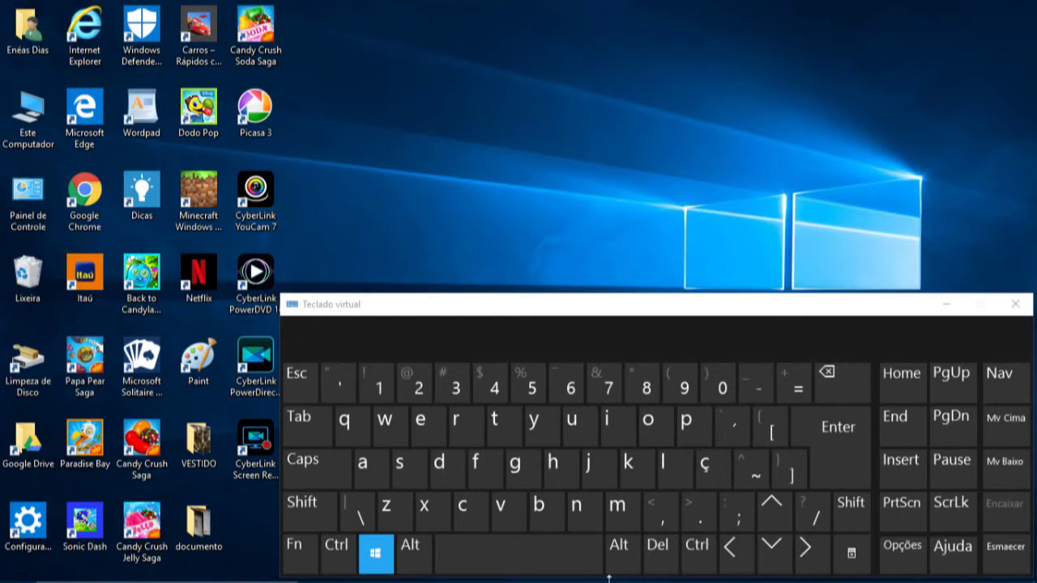
pyautogui.click(731, 551)
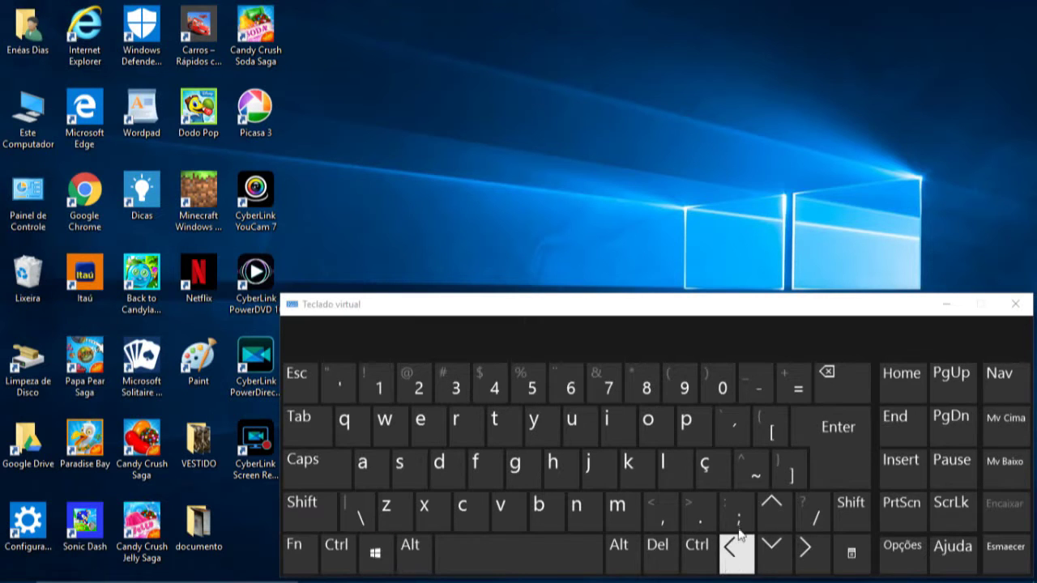
pyautogui.click(948, 304)
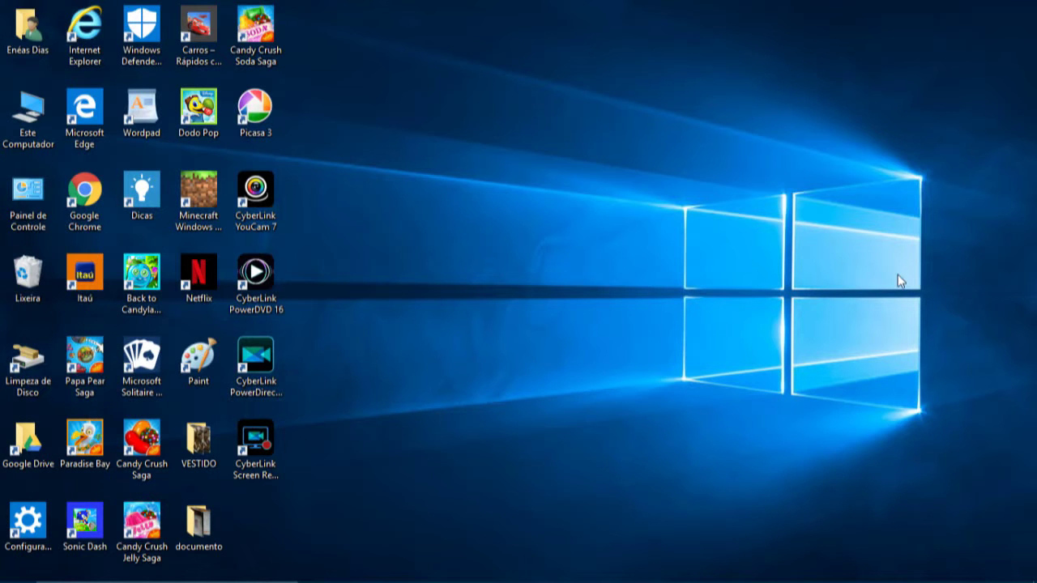
pyautogui.press('super+d')
# Step: Restore the on-screen keyboard to examine the shortcut for creating a new virtual desktop, then minimize it
pyautogui.moveTo(687, 582)
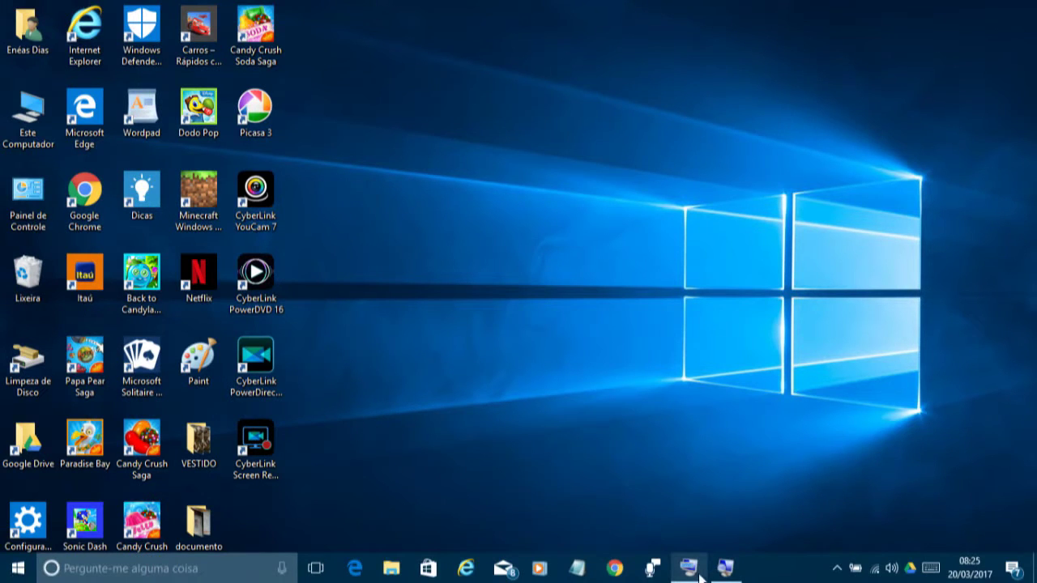
pyautogui.click(700, 576)
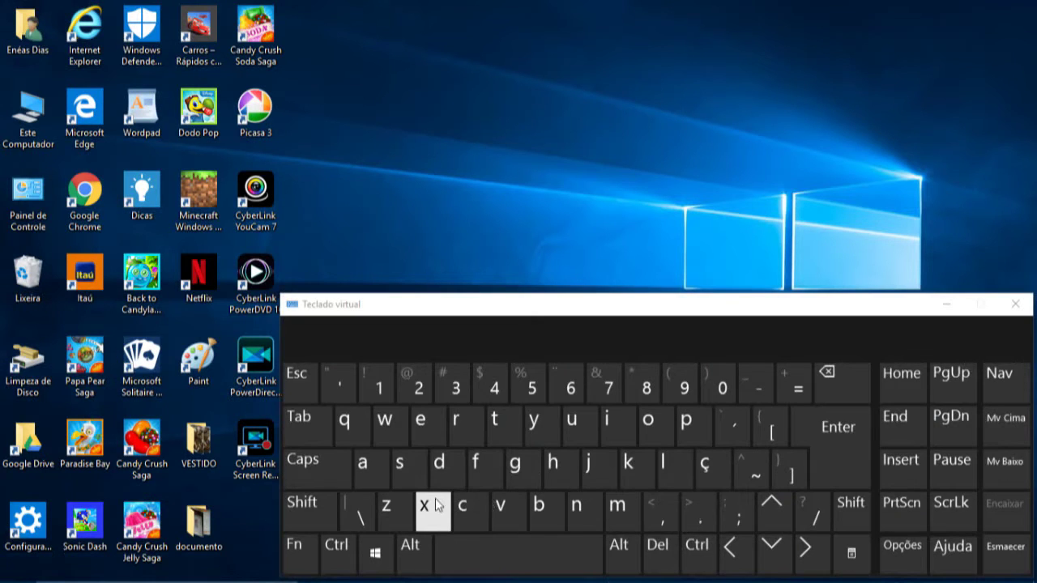
pyautogui.click(376, 570)
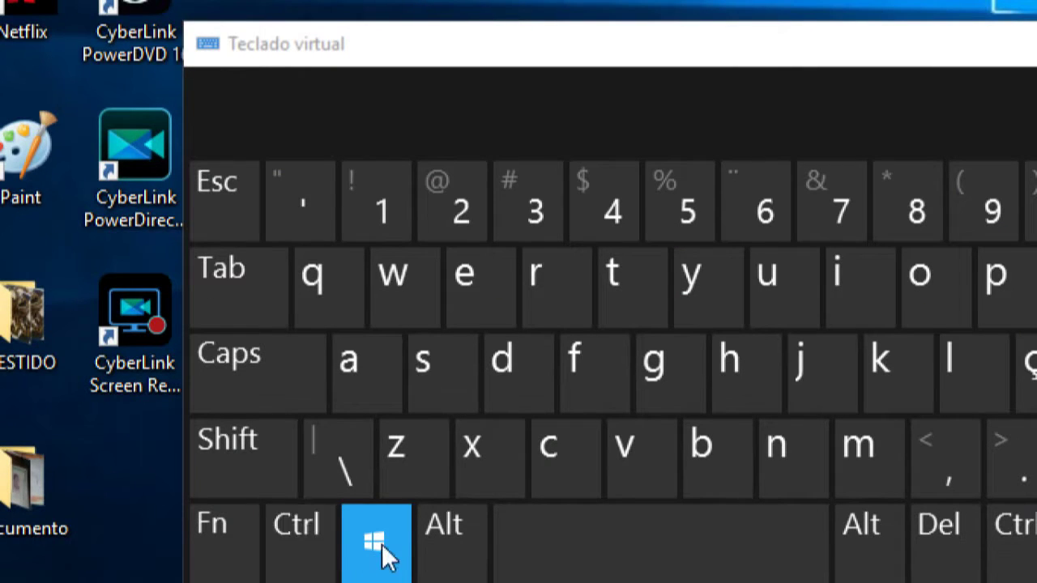
pyautogui.click(310, 553)
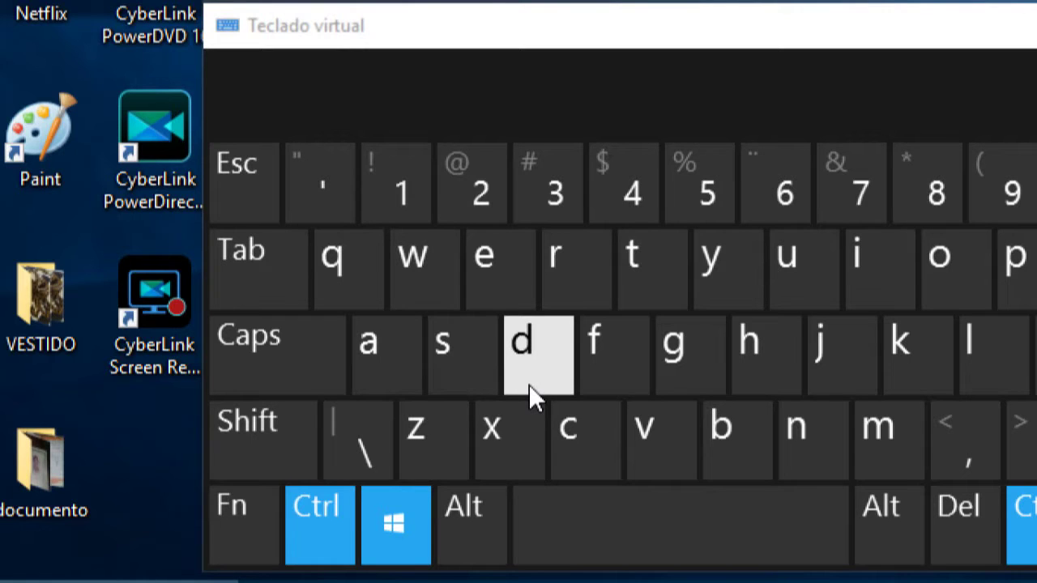
pyautogui.click(528, 384)
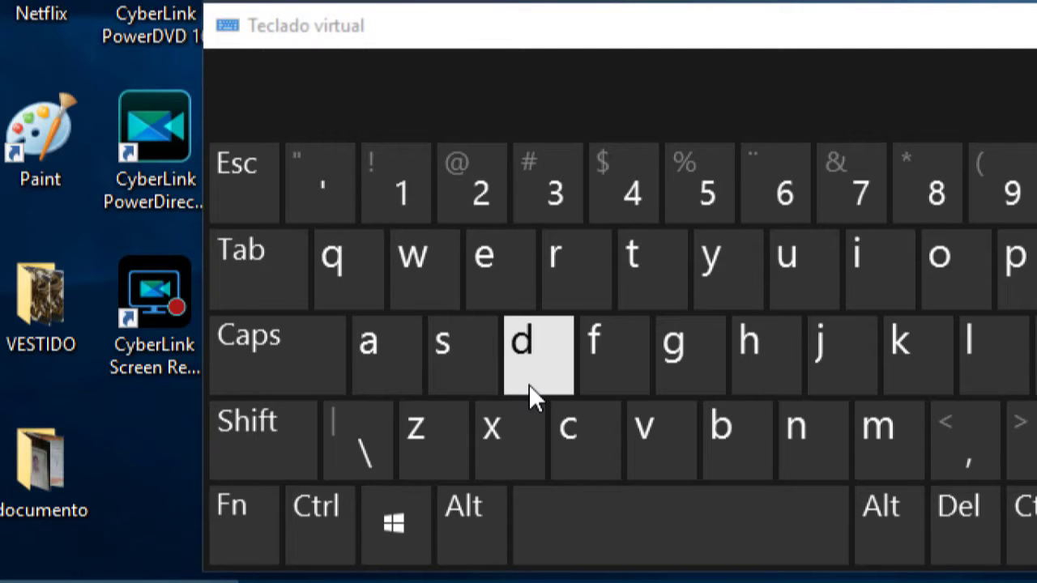
pyautogui.press('super')
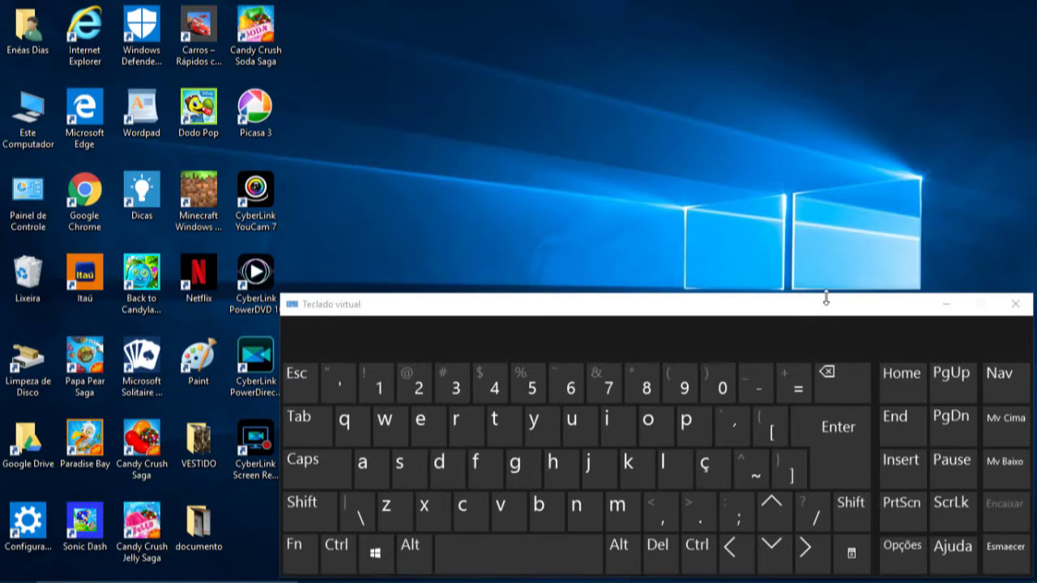
pyautogui.click(949, 306)
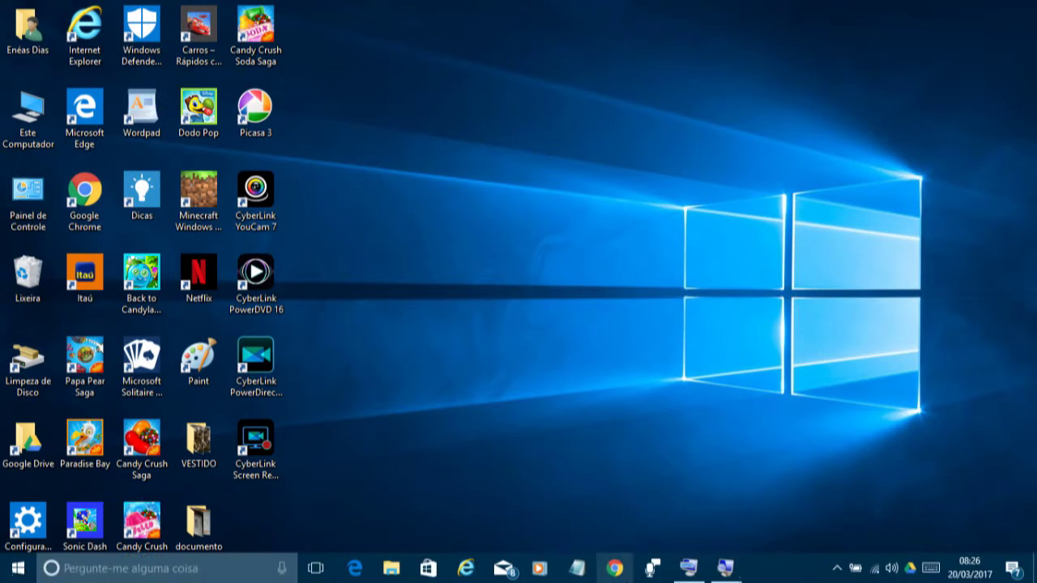
# Step: Restore the on-screen keyboard to examine the shortcut for opening Task View, then minimize it
pyautogui.click(678, 572)
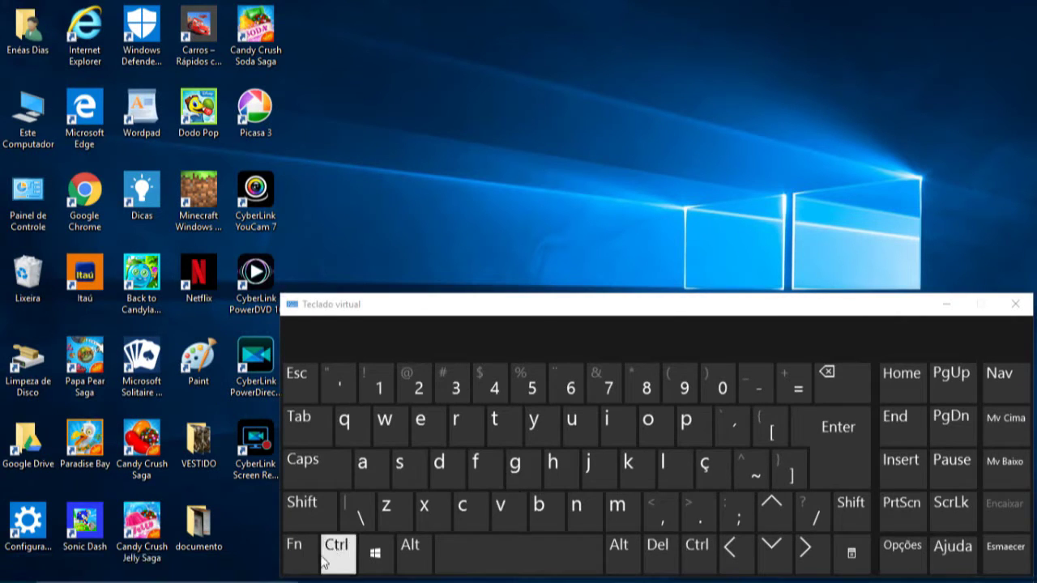
pyautogui.click(373, 569)
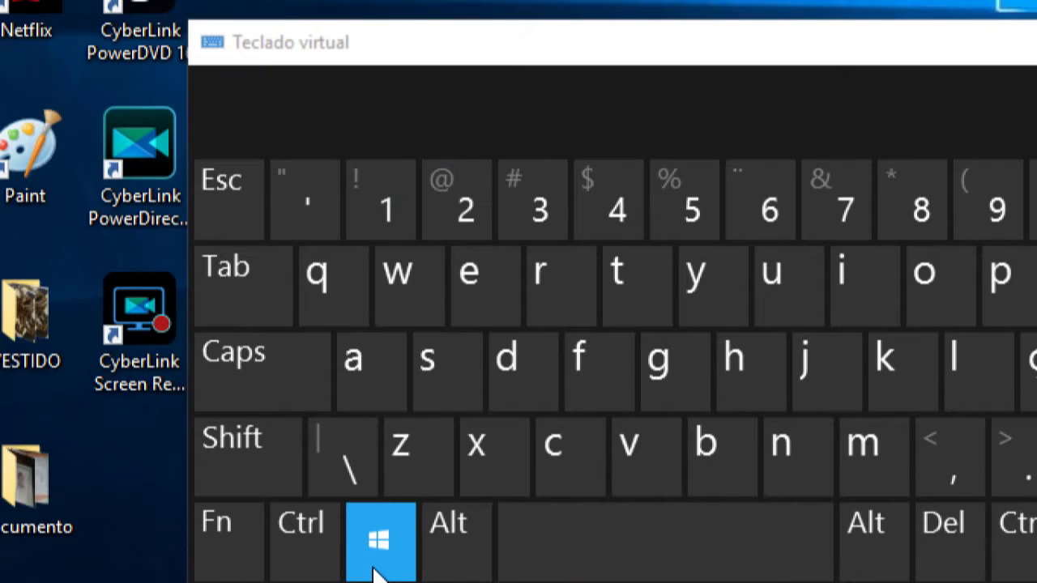
pyautogui.click(209, 264)
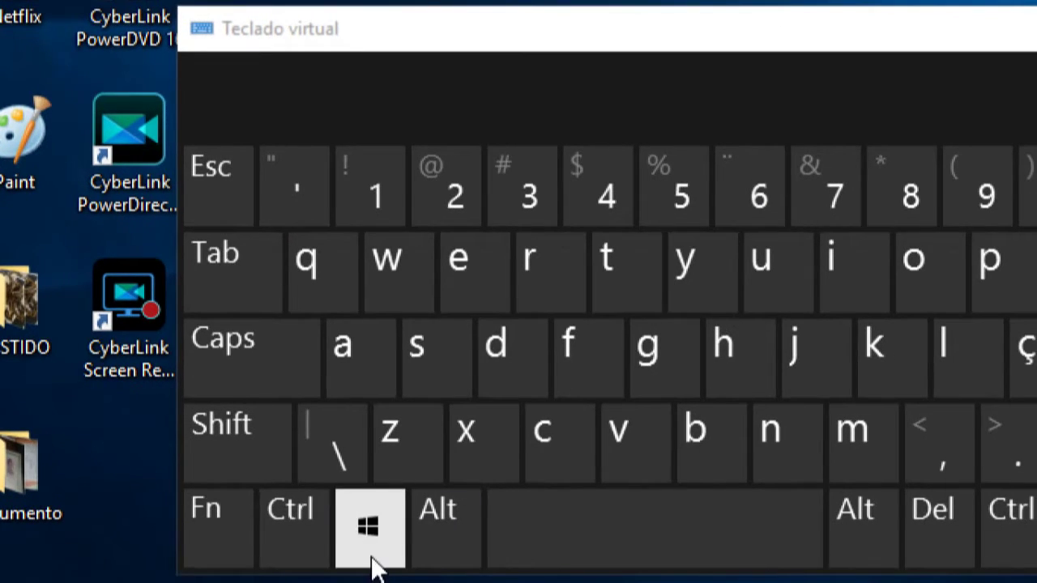
pyautogui.click(372, 557)
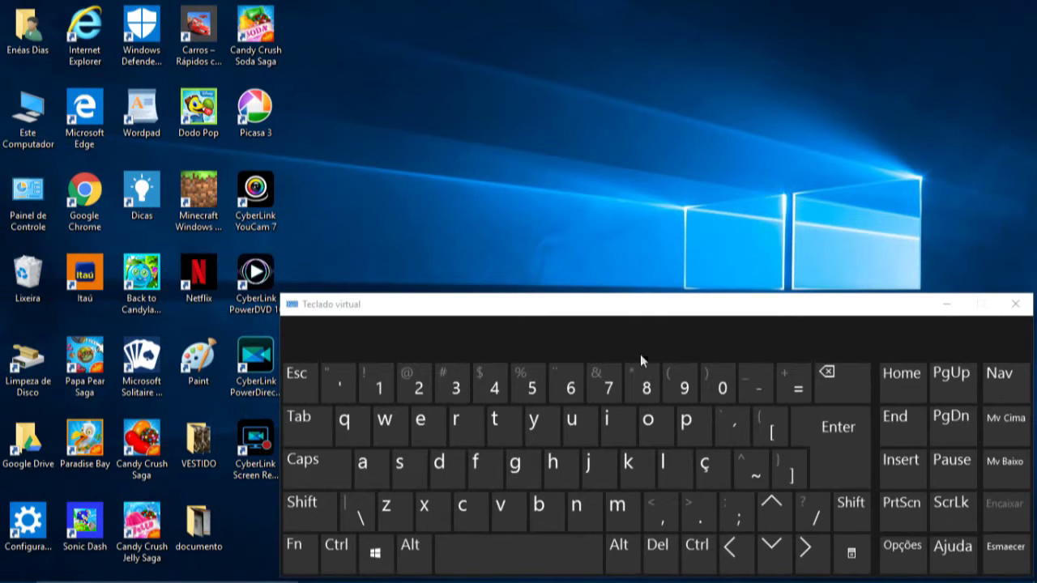
pyautogui.click(946, 307)
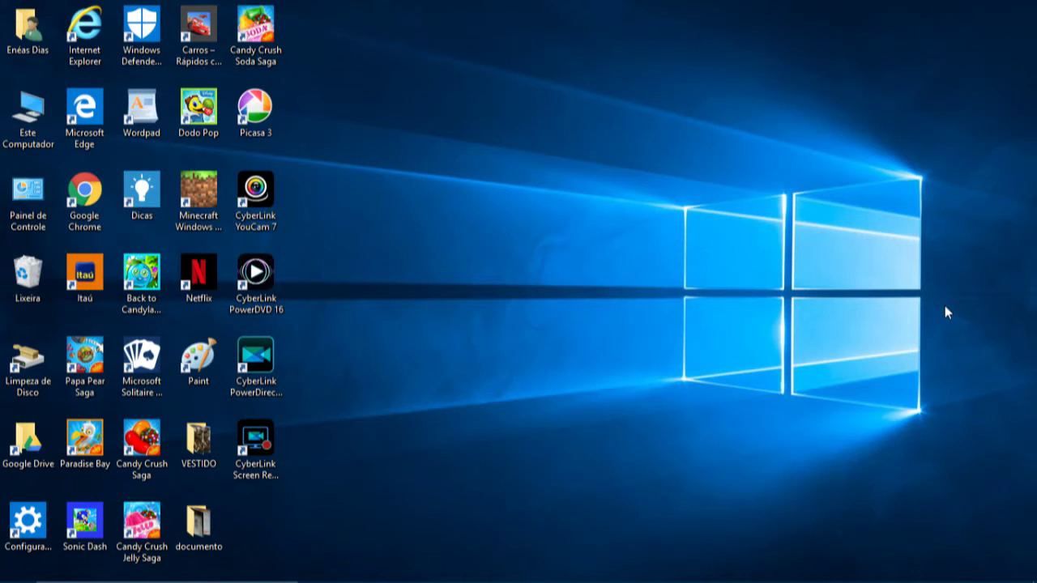
# Step: Examine the desktops in Task View, switch to Área de trabalho 2 and open Windows Defender there
pyautogui.press('super+Tab')
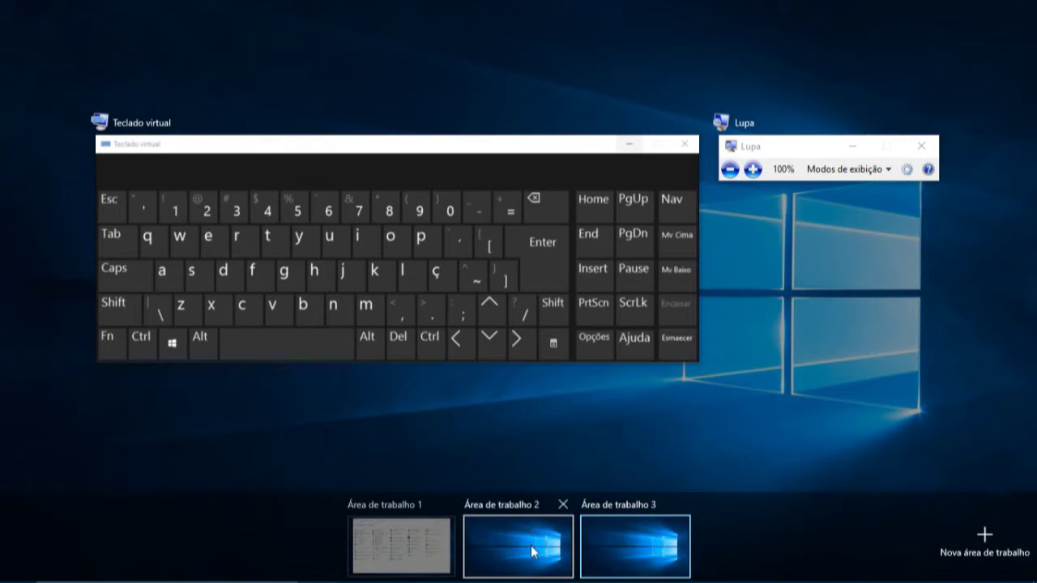
pyautogui.click(538, 572)
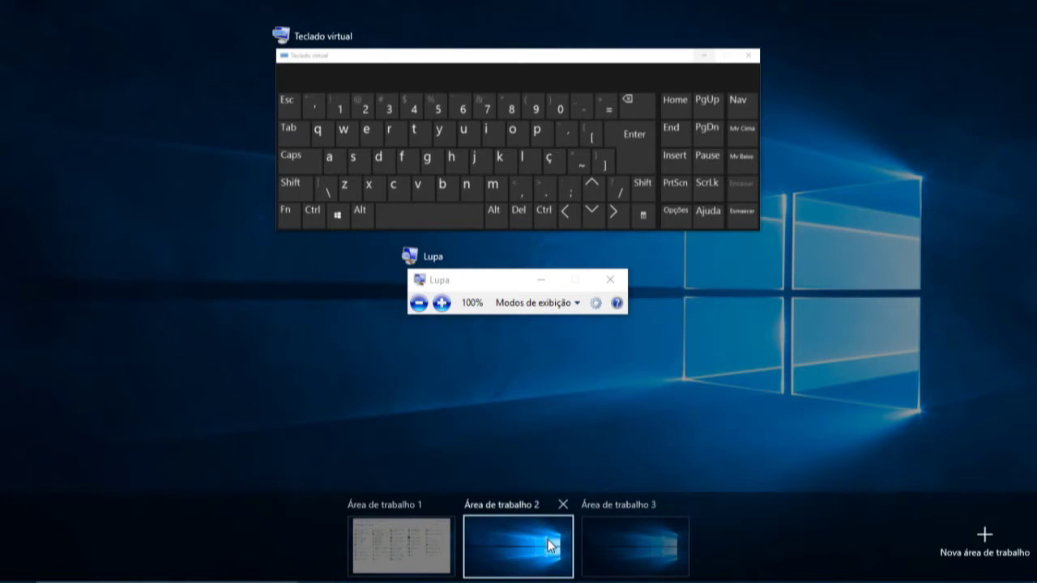
pyautogui.click(614, 550)
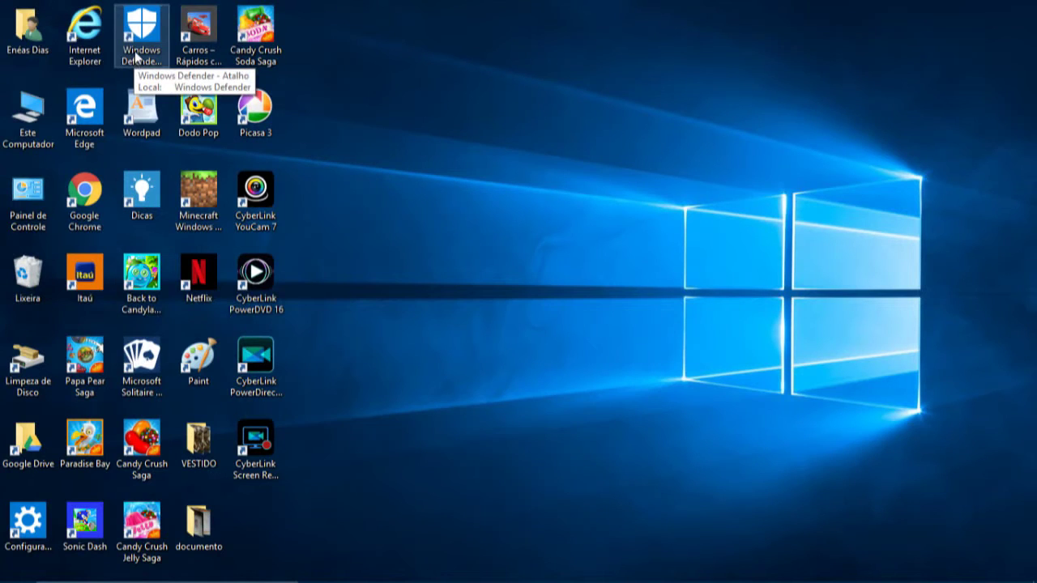
pyautogui.doubleClick(166, 58)
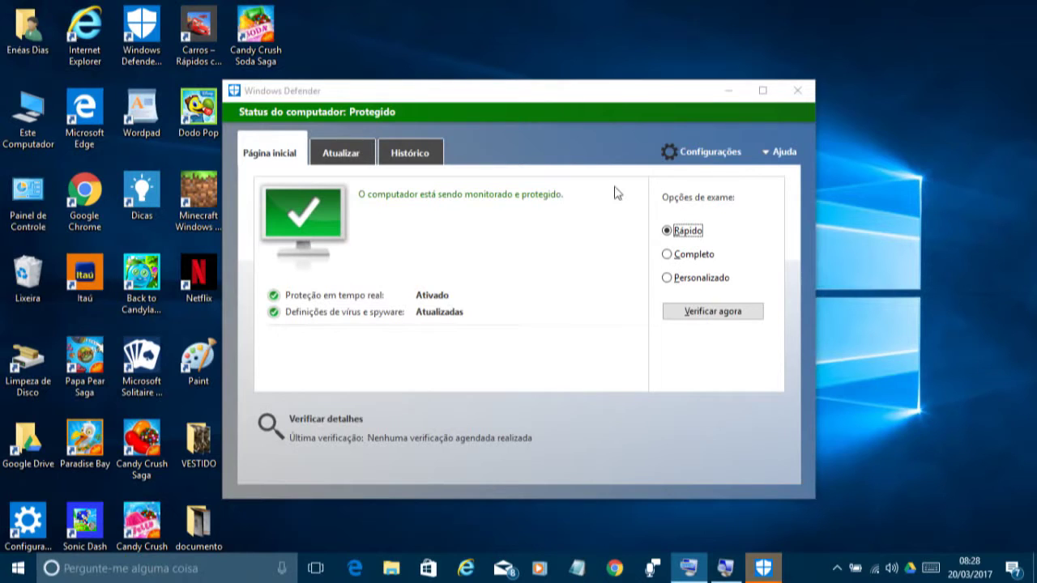
pyautogui.click(577, 136)
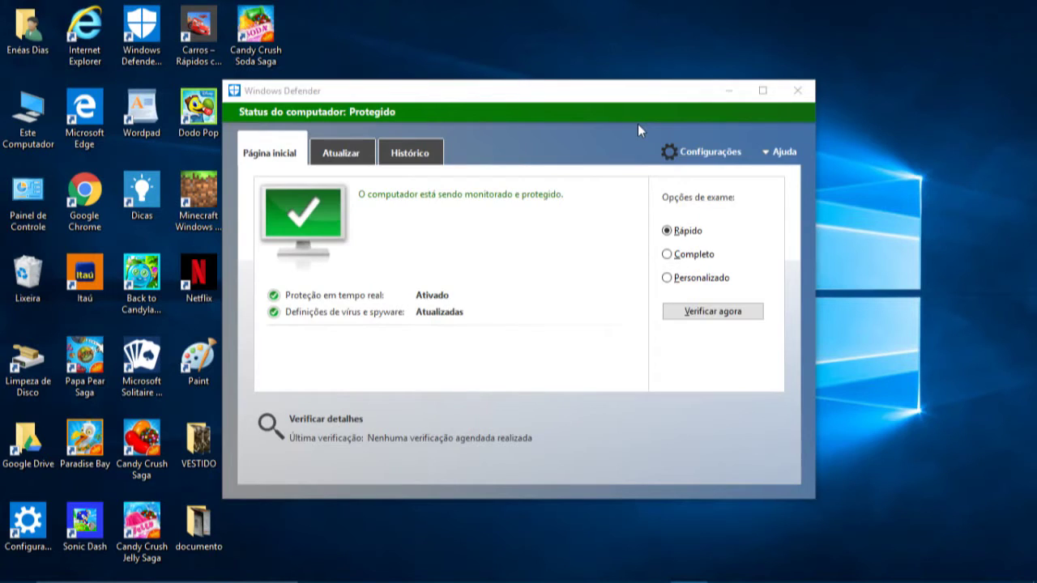
# Step: Switch to Área de trabalho 3 and examine the windows on each of the three desktops in Task View
pyautogui.hotkey('alt', 'F4')
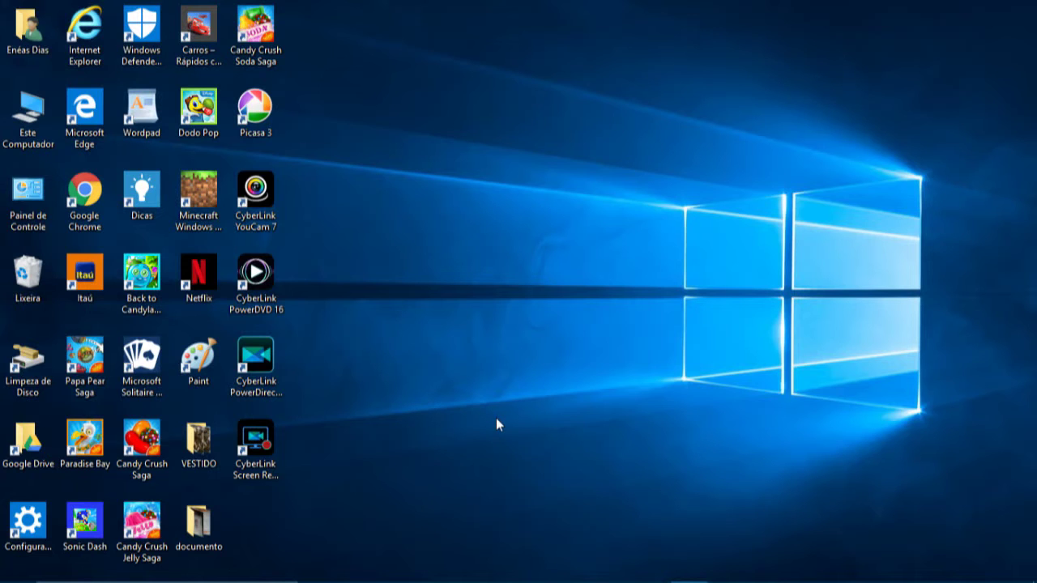
pyautogui.press('super+Tab')
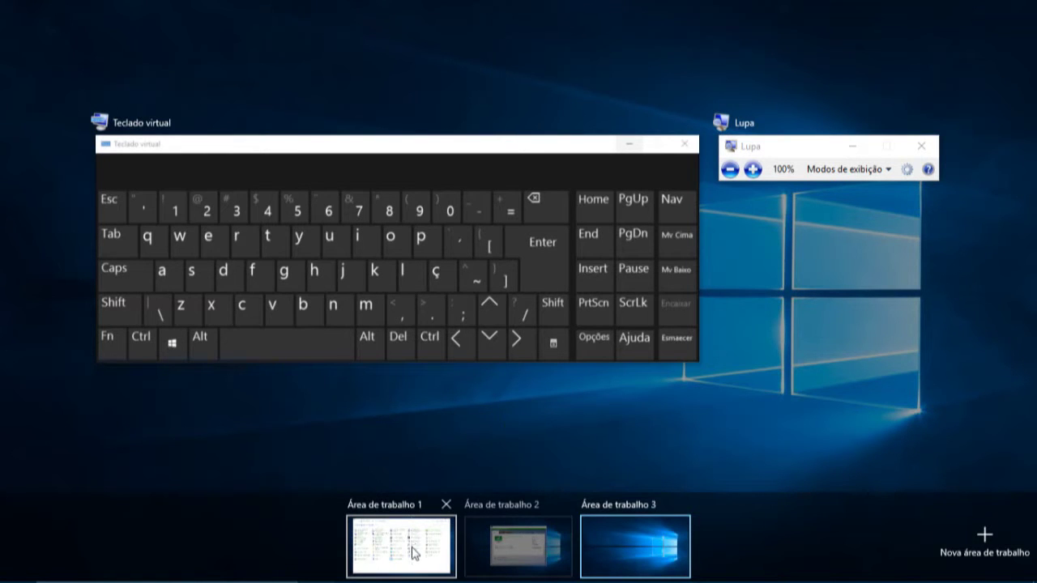
pyautogui.moveTo(397, 556)
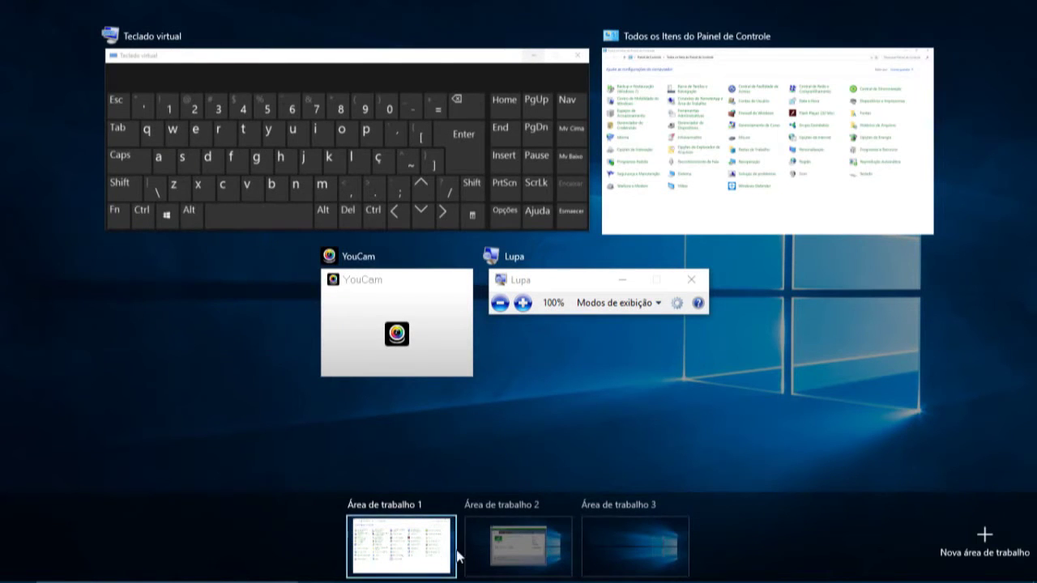
pyautogui.moveTo(499, 552)
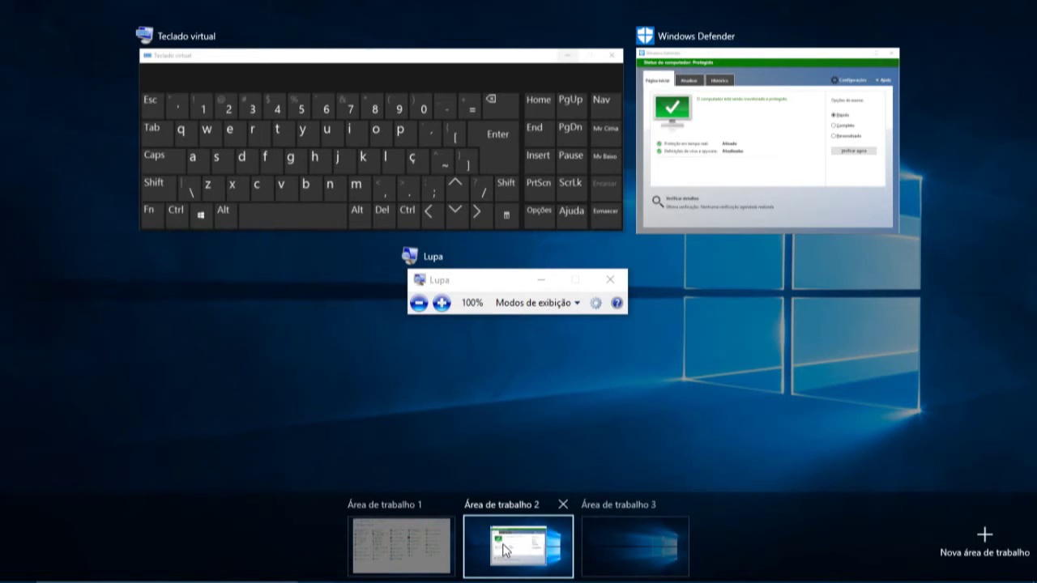
pyautogui.moveTo(606, 553)
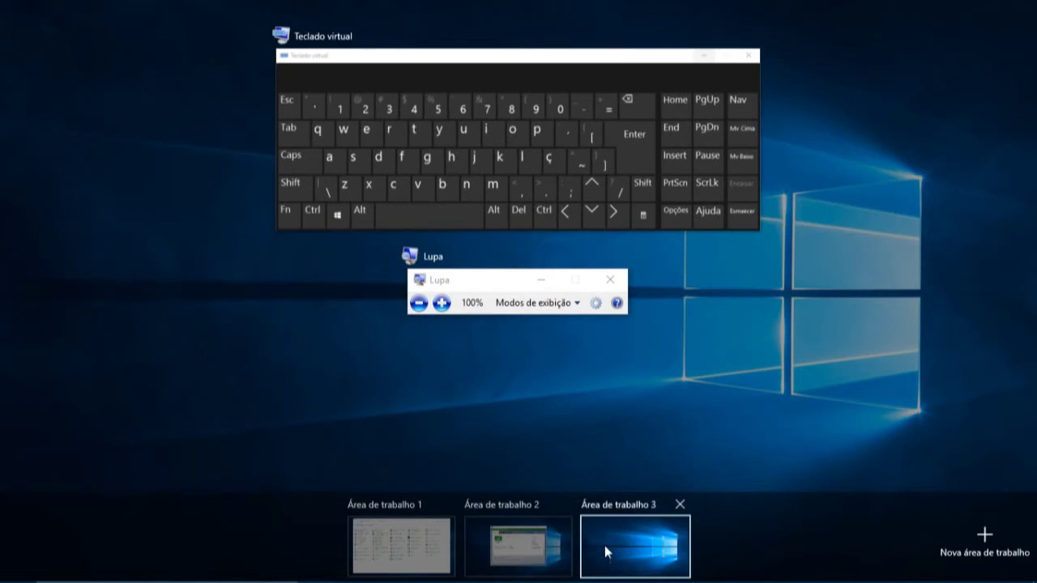
pyautogui.click(645, 430)
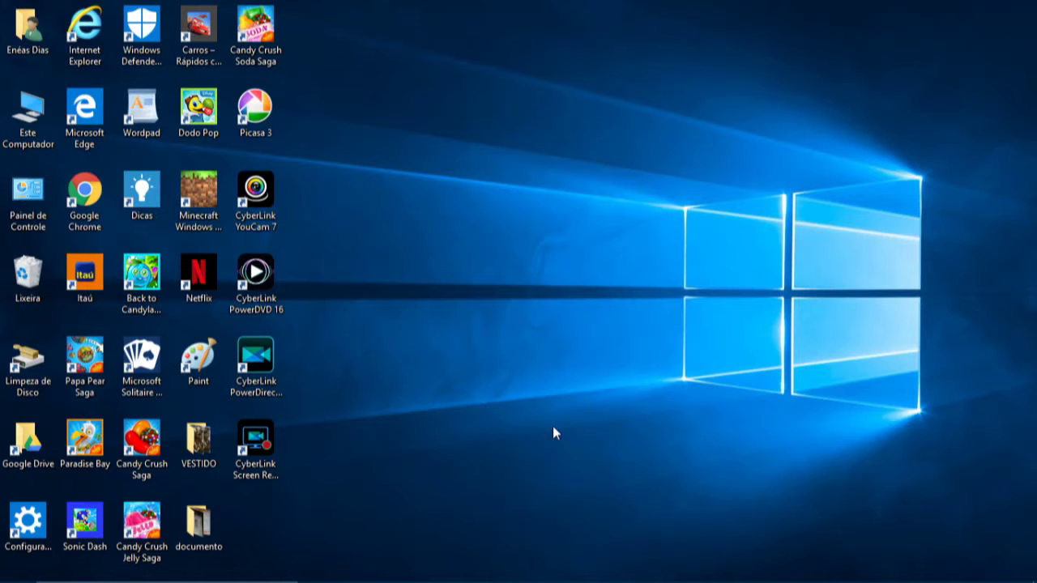
# Step: Reopen Task View to review the list of open desktops, then return to Área de trabalho 3
pyautogui.moveTo(315, 576)
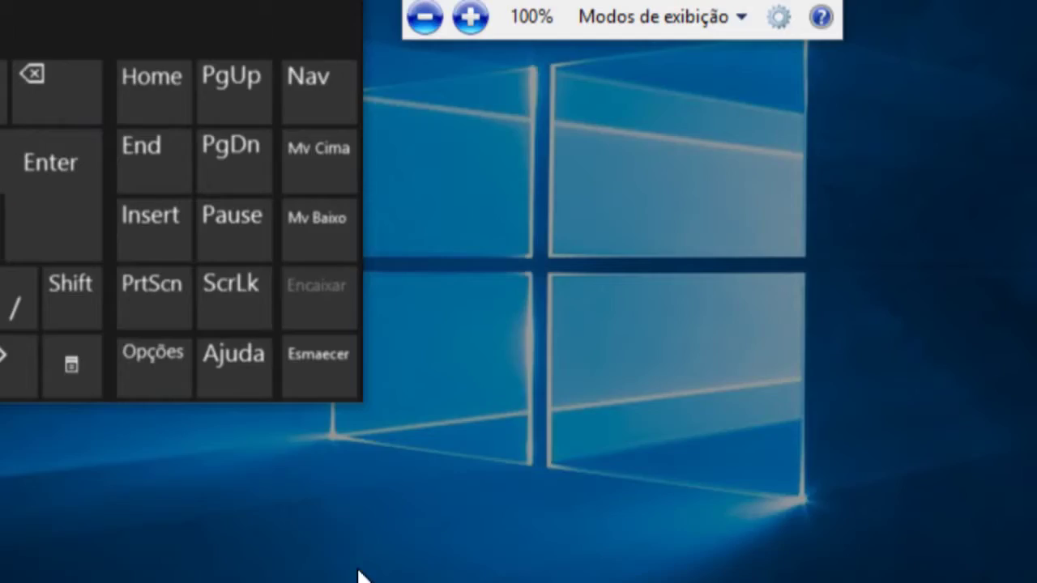
pyautogui.press('super+Tab')
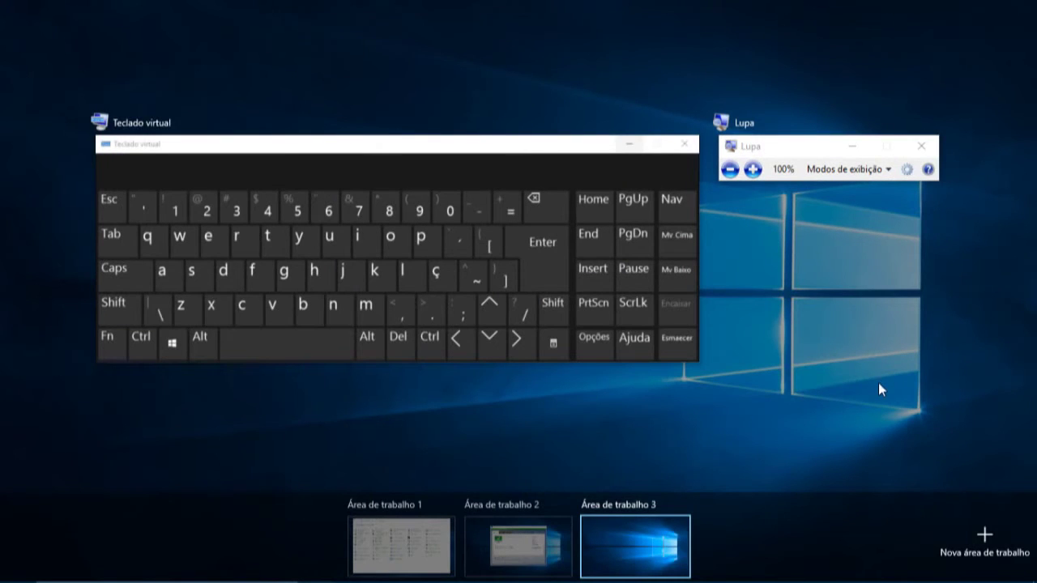
pyautogui.moveTo(686, 521)
pyautogui.click(585, 446)
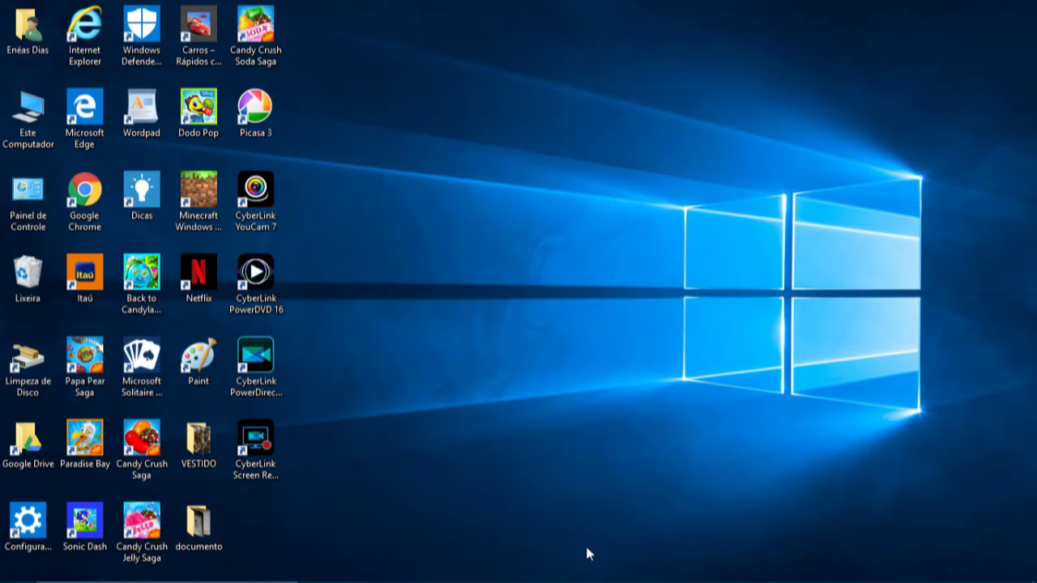
# Step: Restore the on-screen keyboard to look over its keys, then minimize it
pyautogui.moveTo(591, 580)
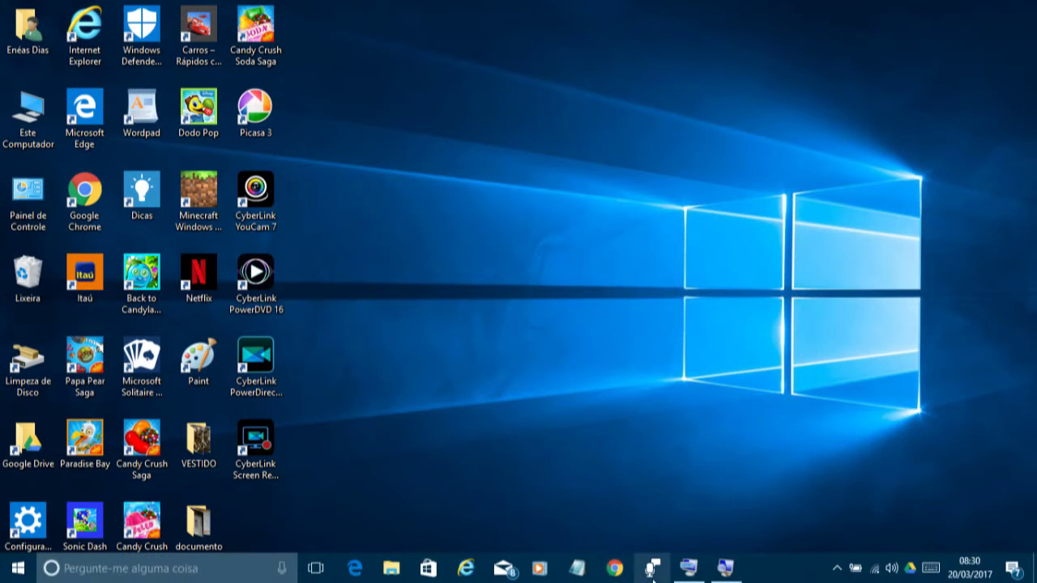
pyautogui.click(677, 576)
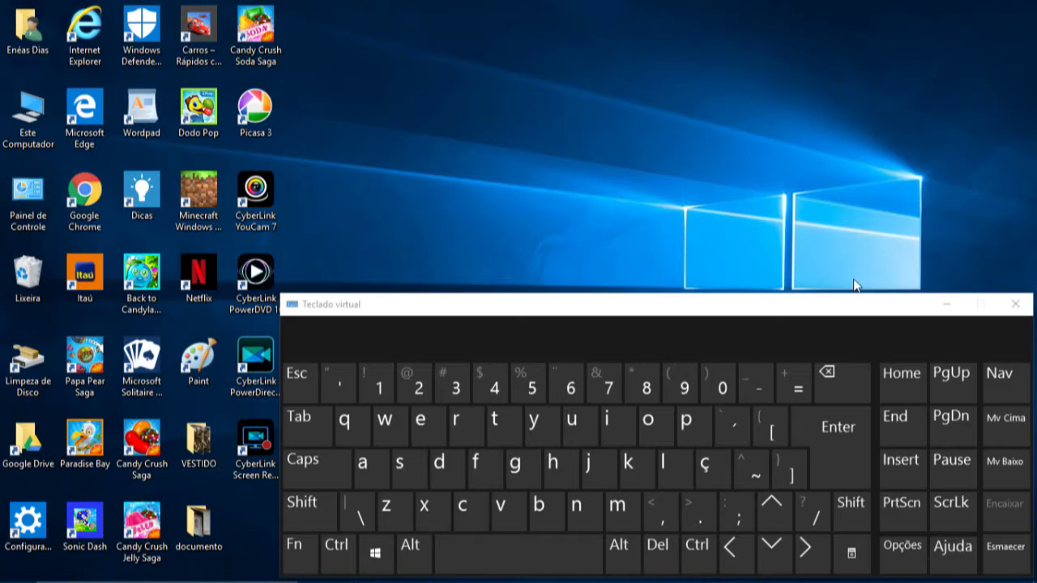
pyautogui.click(945, 306)
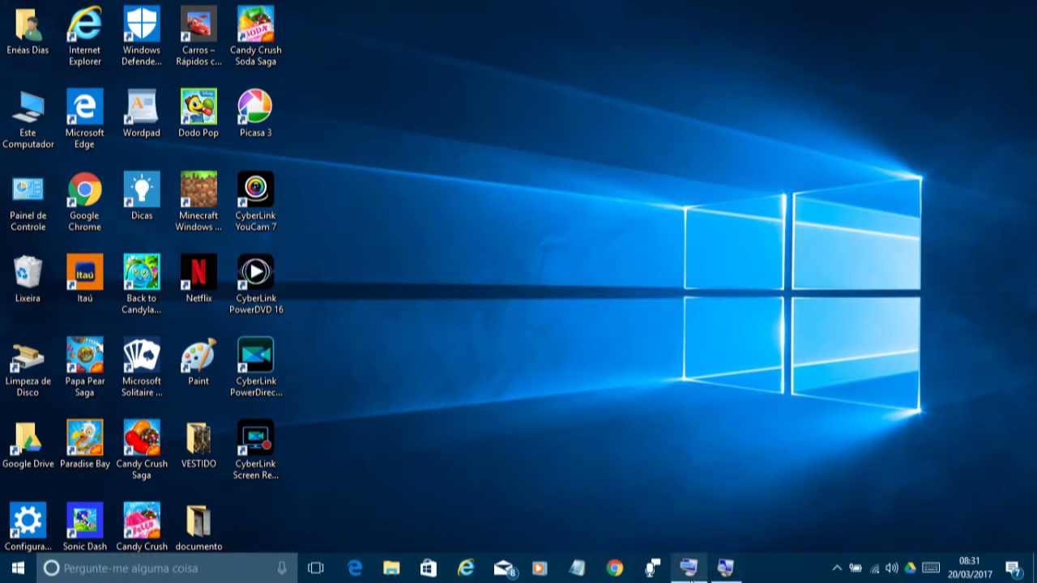
# Step: Restore the on-screen keyboard and highlight its Windows and Ctrl keys to illustrate the shortcut for closing a virtual desktop
pyautogui.click(686, 571)
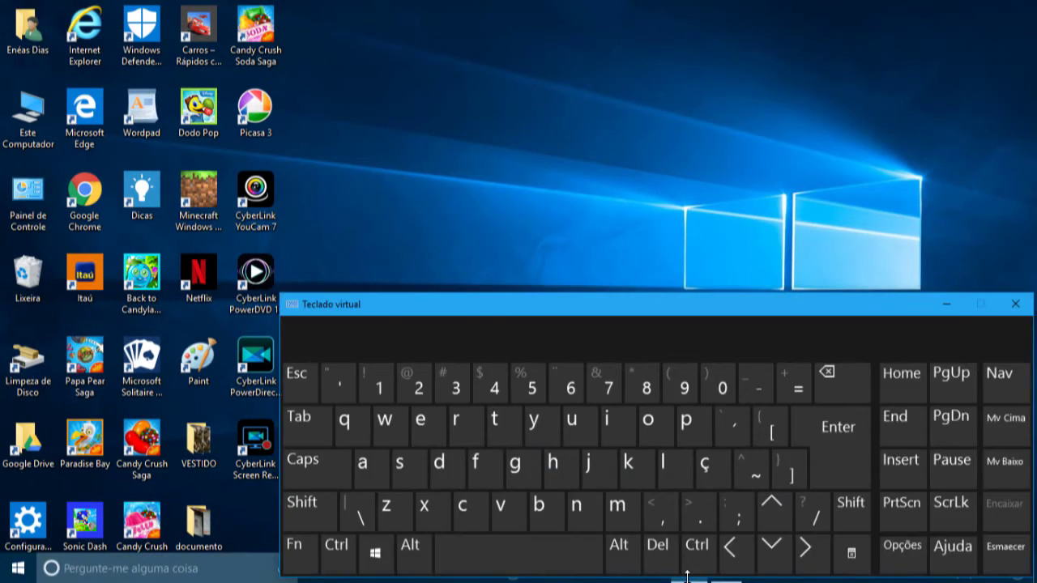
pyautogui.press('w')
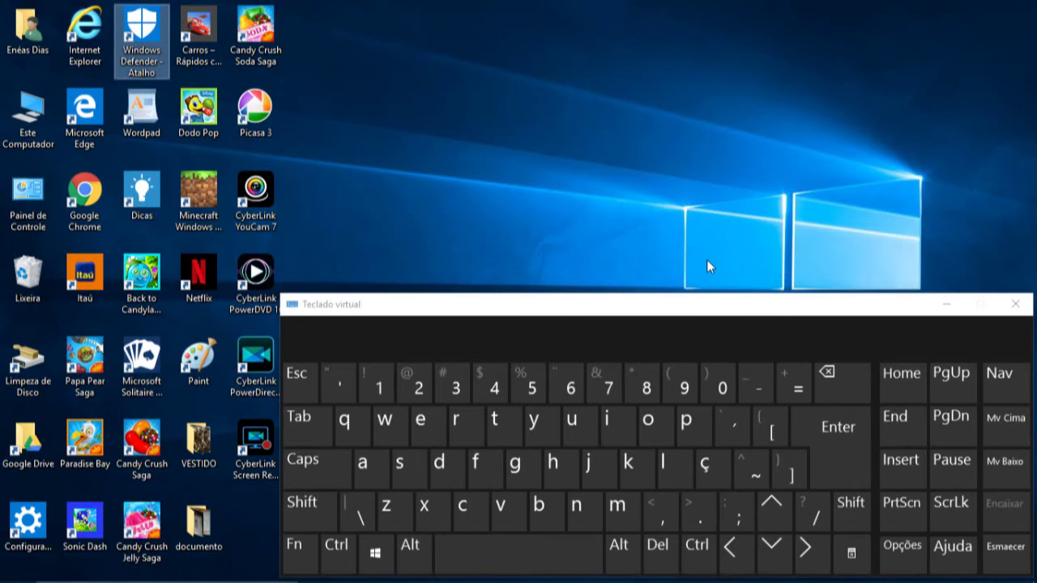
pyautogui.click(707, 260)
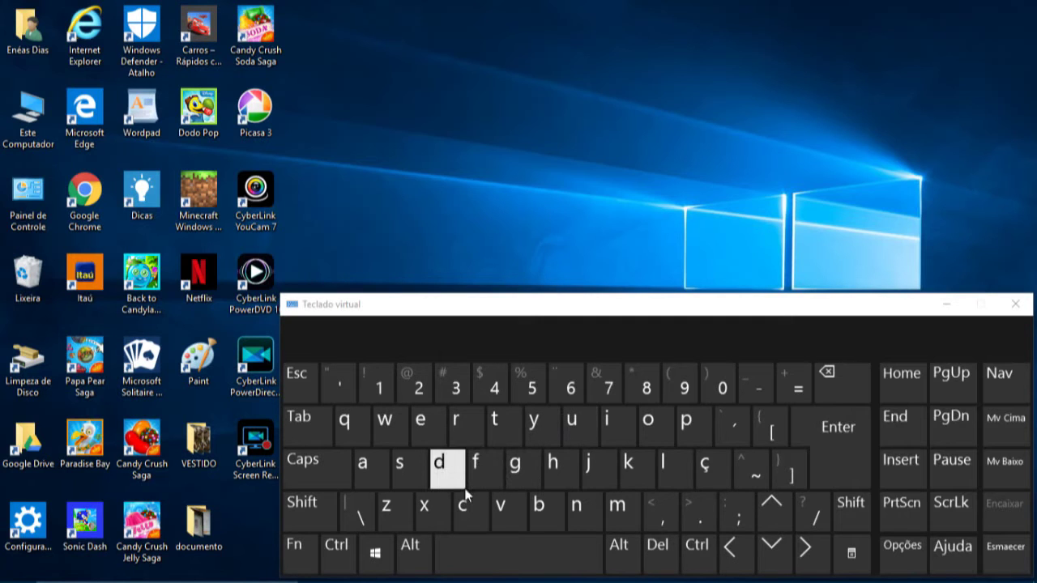
pyautogui.click(383, 572)
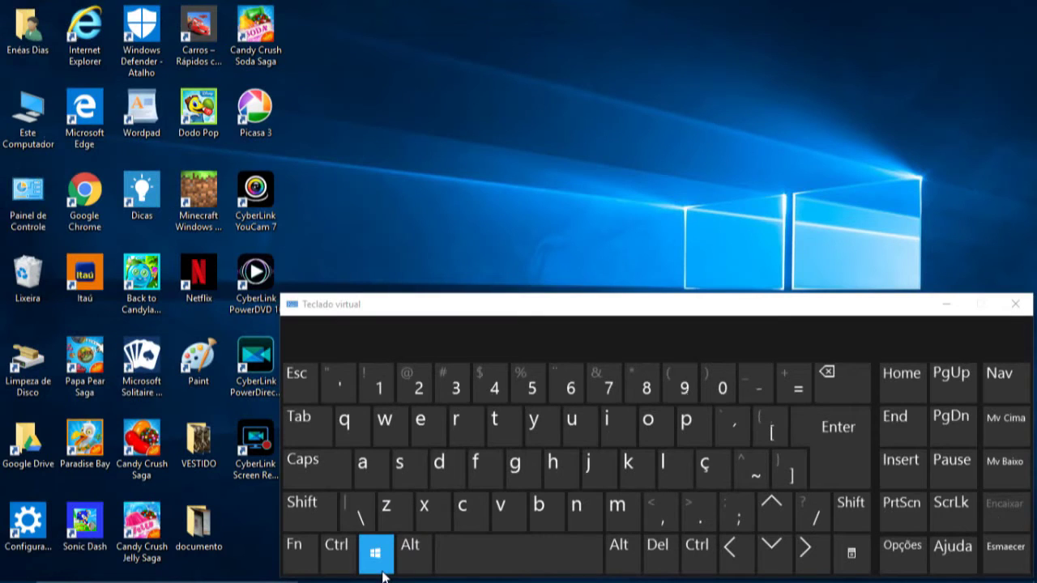
pyautogui.click(383, 572)
pyautogui.press('super')
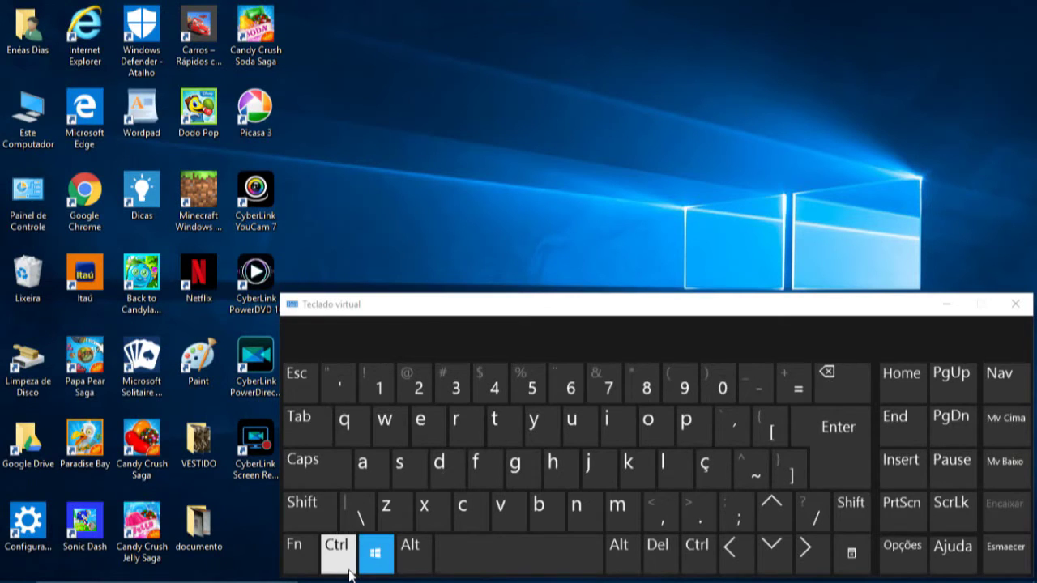
pyautogui.click(350, 571)
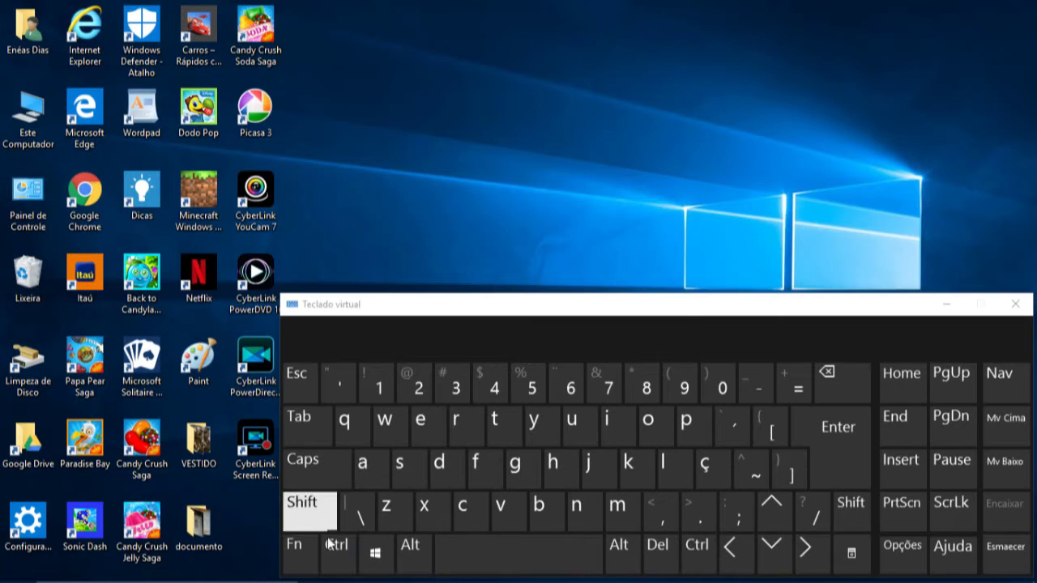
pyautogui.click(311, 563)
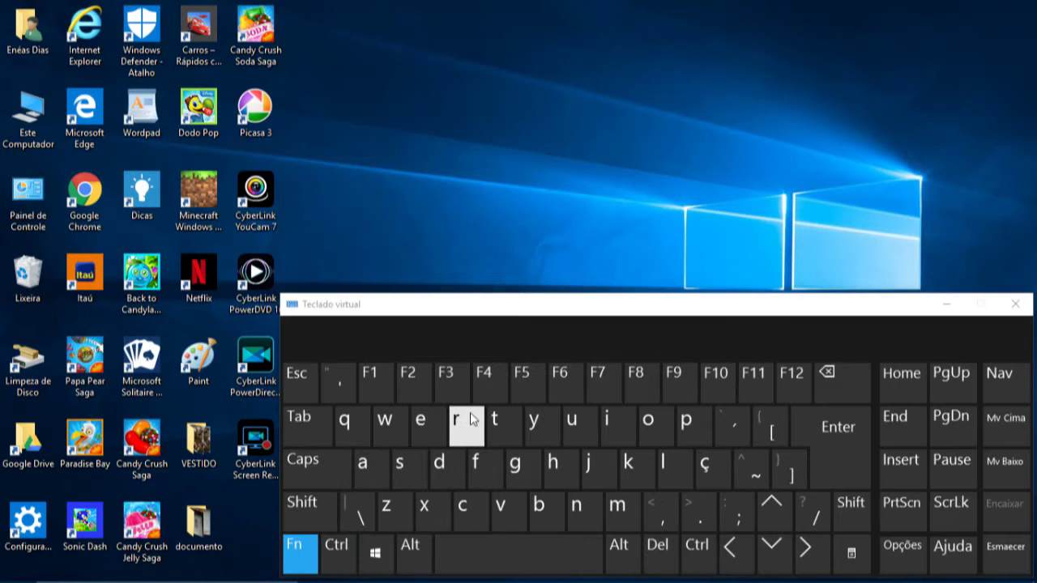
pyautogui.click(384, 556)
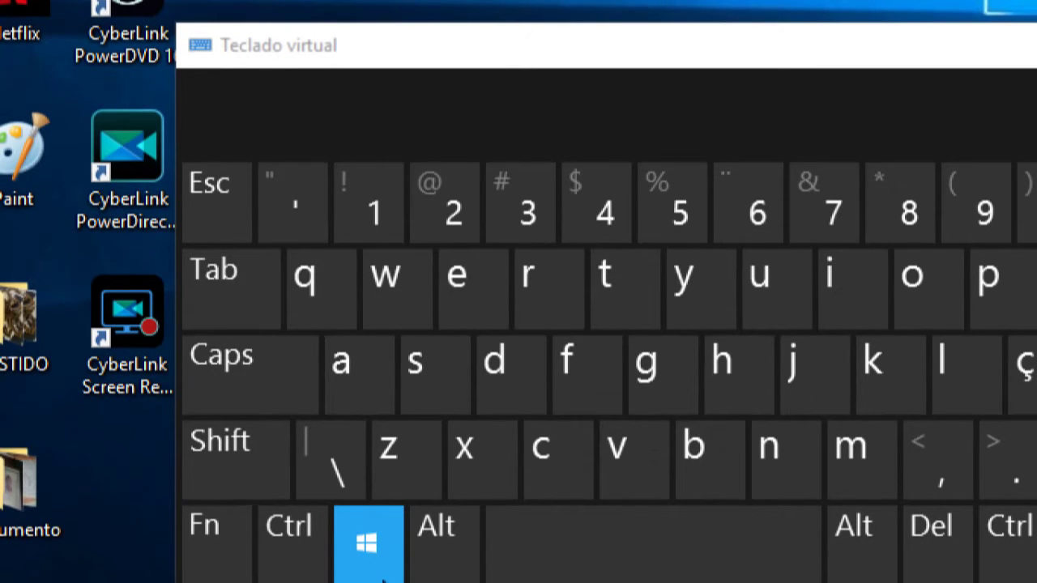
pyautogui.press('ctrl')
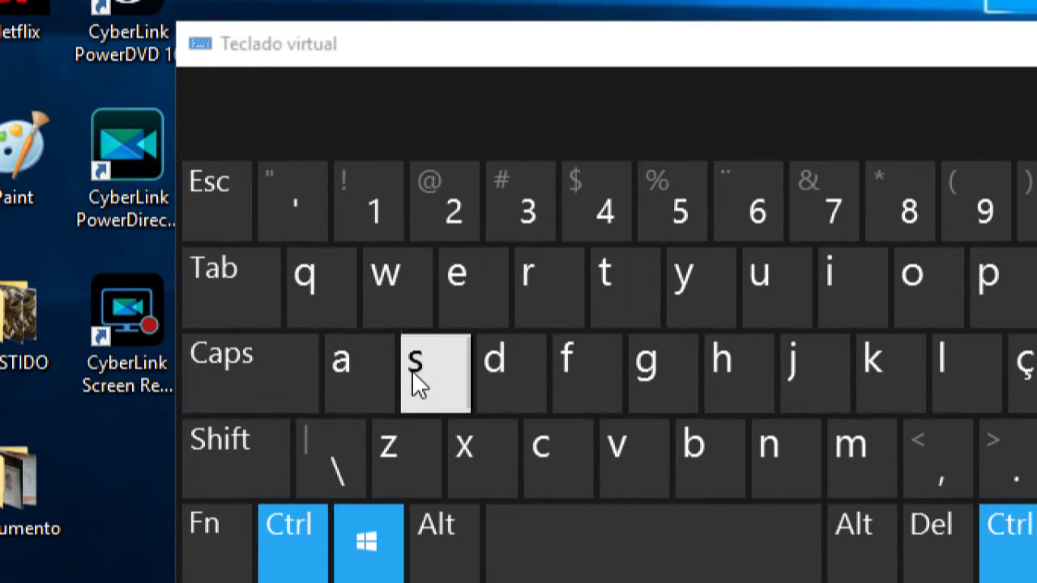
# Step: Show the function-key row on the on-screen keyboard and illustrate the full Windows, Ctrl and F4 combination for closing a virtual desktop
pyautogui.click(211, 567)
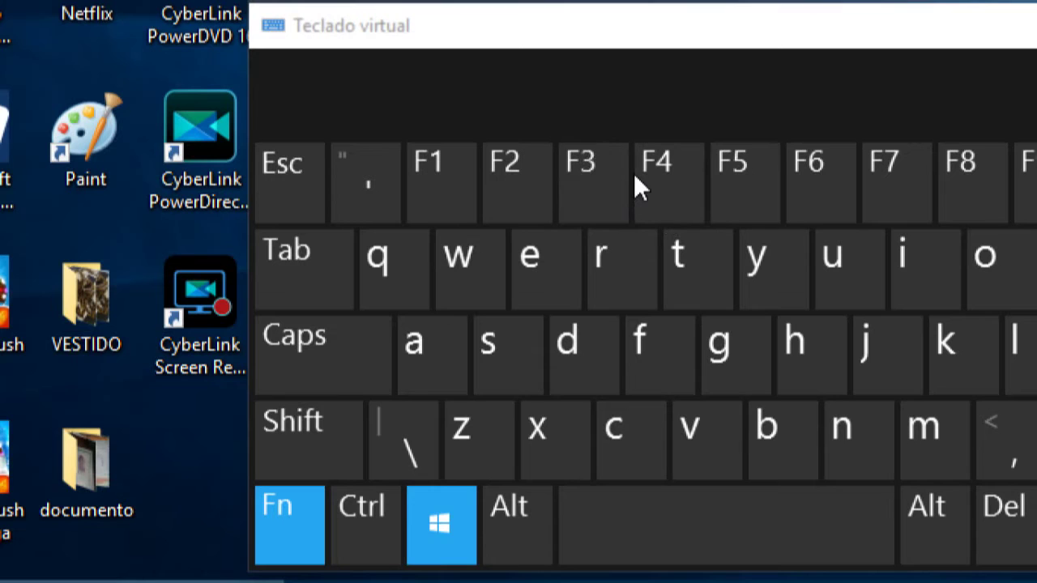
pyautogui.click(580, 185)
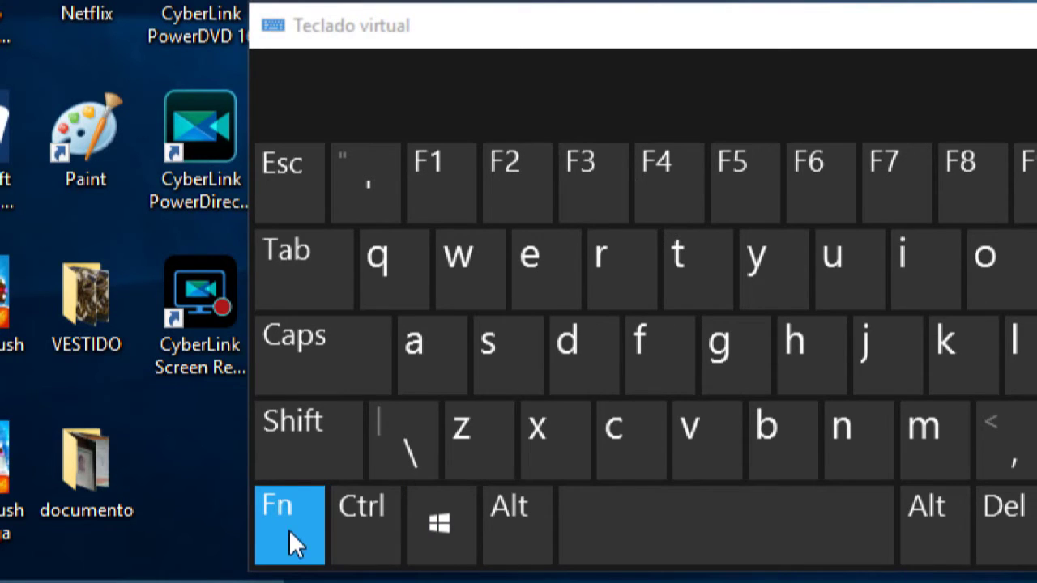
pyautogui.click(289, 529)
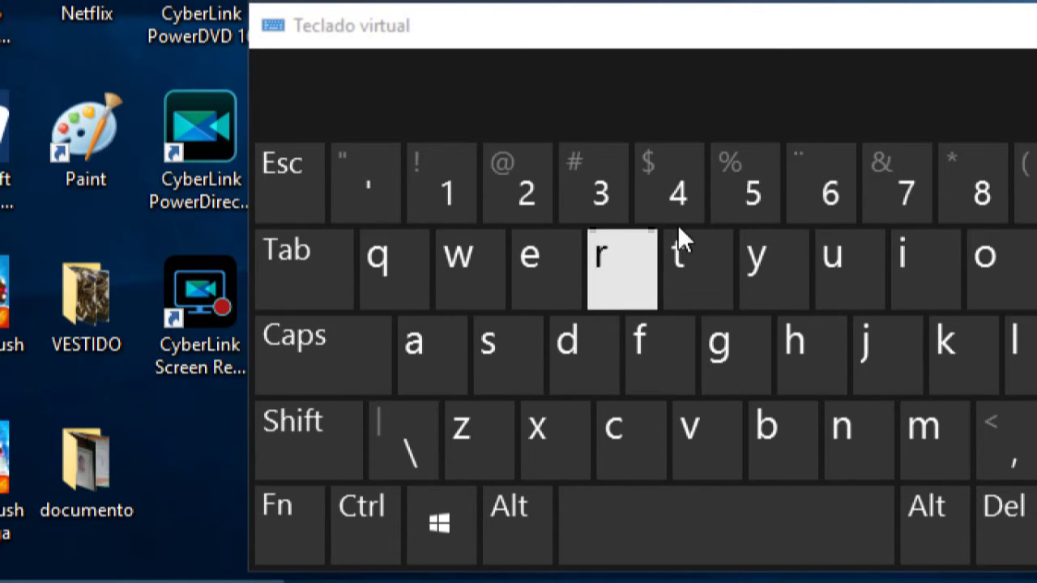
pyautogui.click(276, 539)
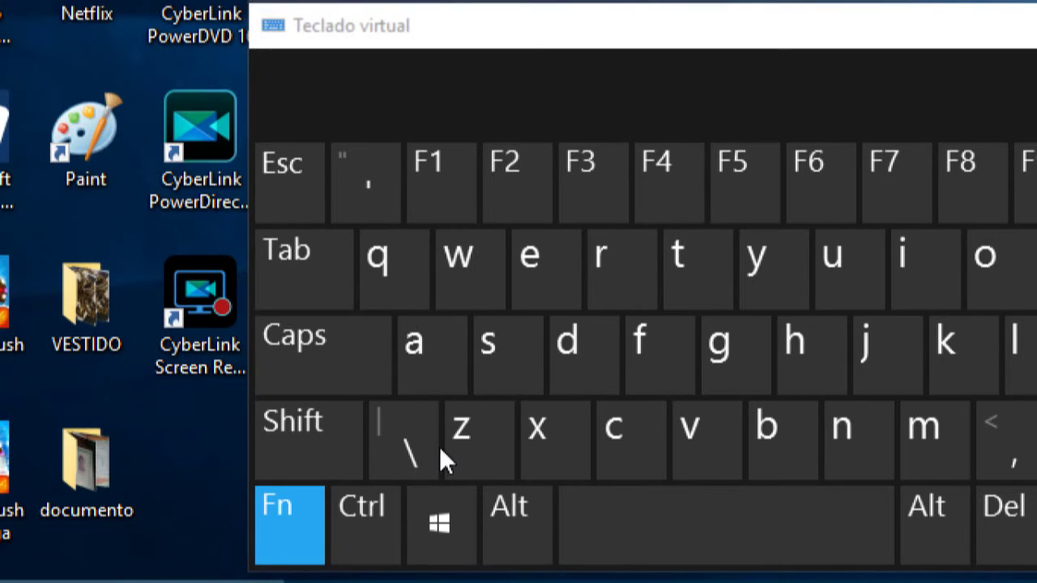
pyautogui.click(442, 534)
pyautogui.press('ctrl')
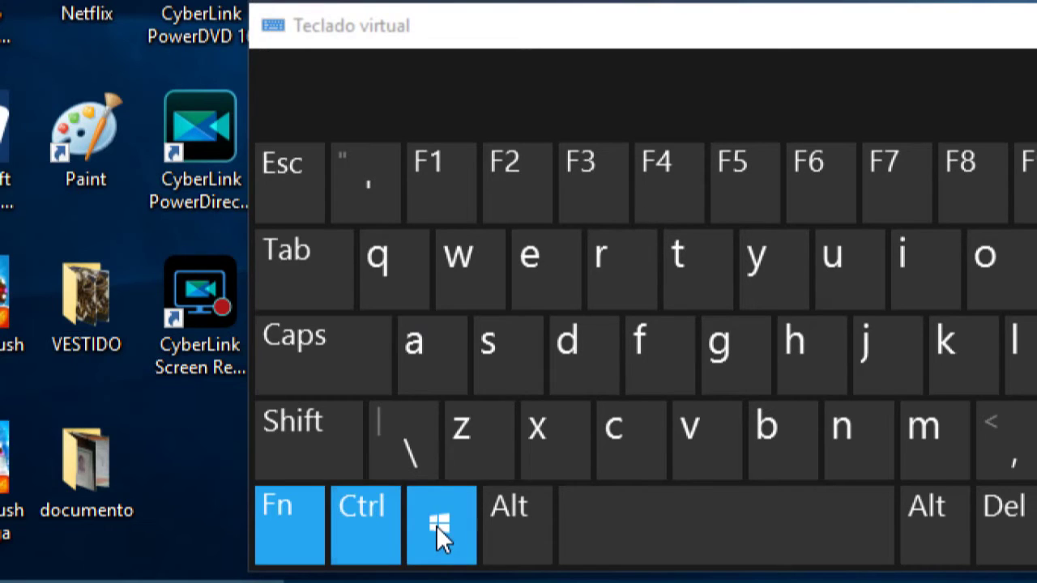
pyautogui.click(666, 215)
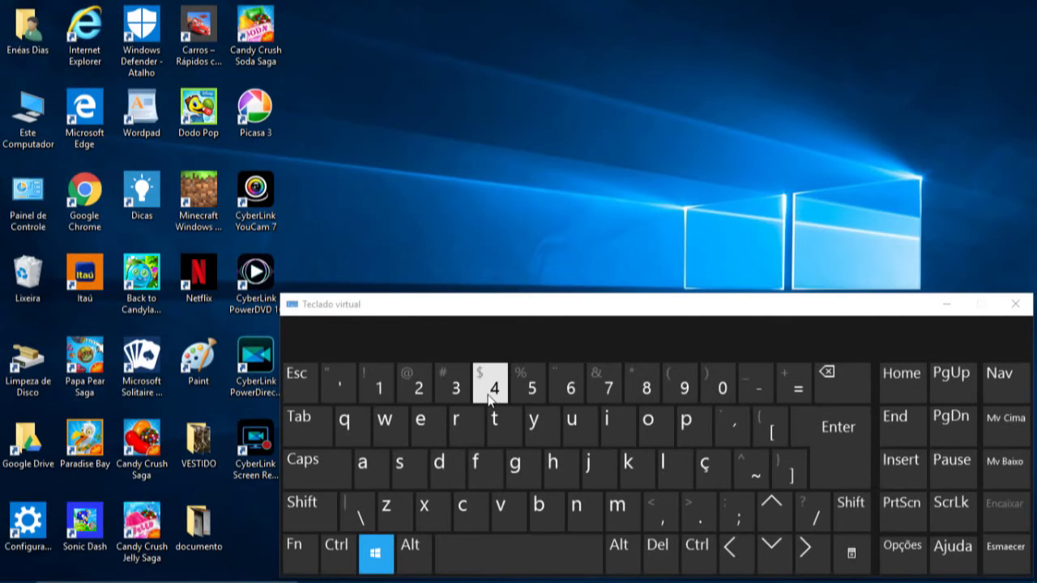
pyautogui.click(490, 395)
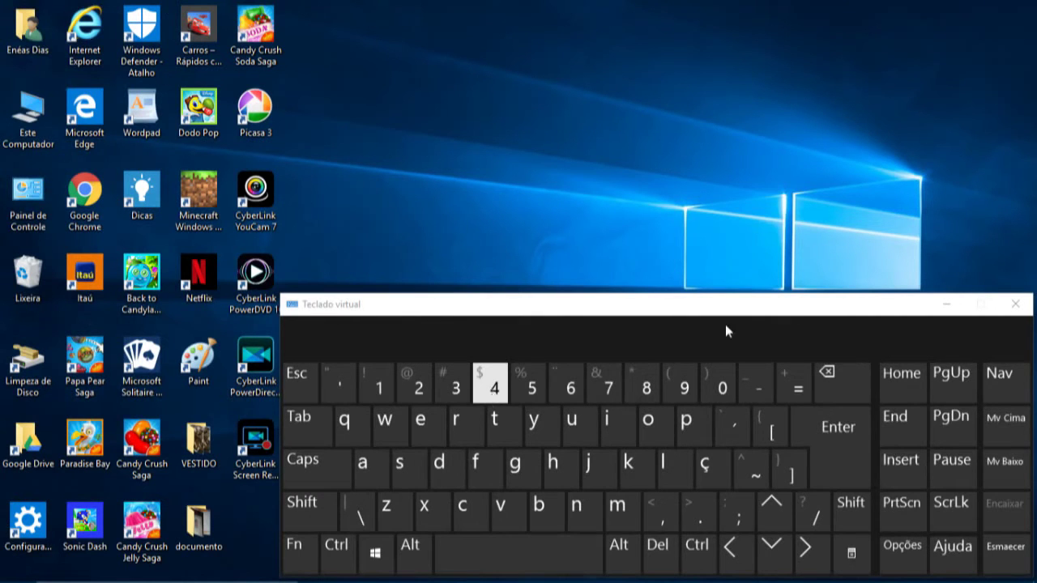
# Step: Close Área de trabalho 3 with the on-screen keyboard minimized, and examine the remaining desktops in Task View
pyautogui.click(946, 306)
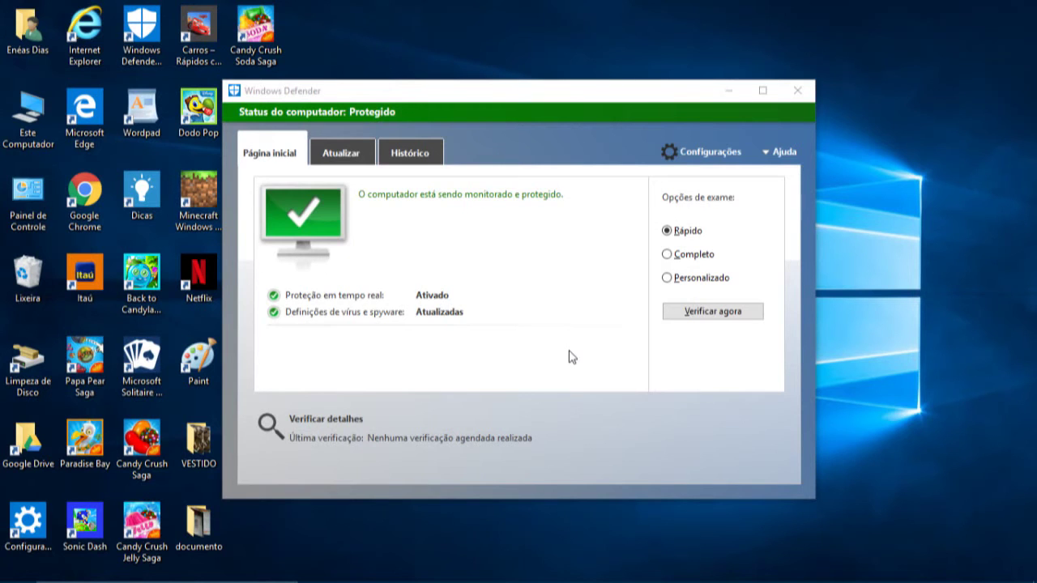
pyautogui.press('super+Tab')
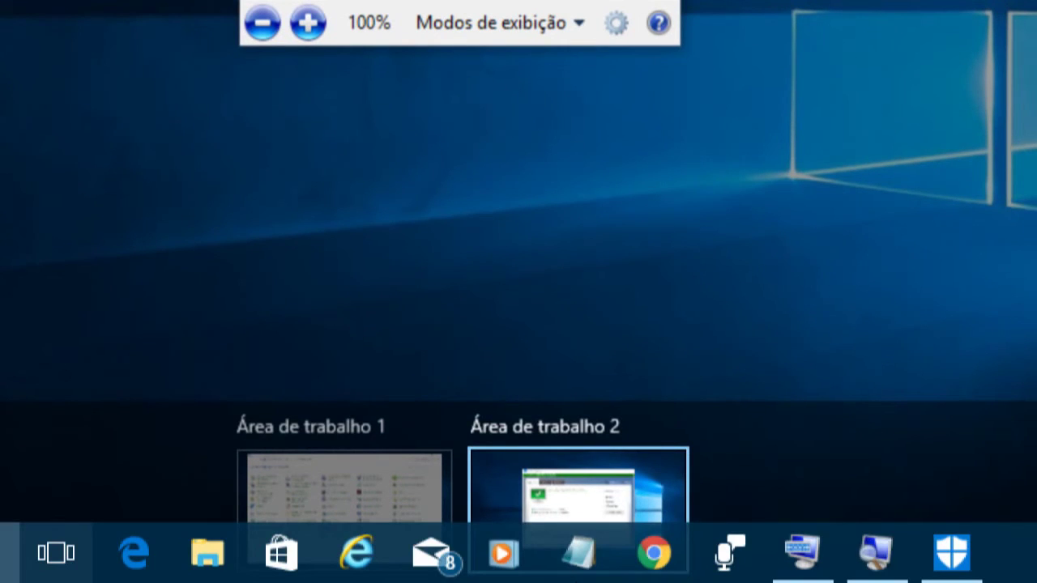
pyautogui.moveTo(434, 448)
pyautogui.click(482, 528)
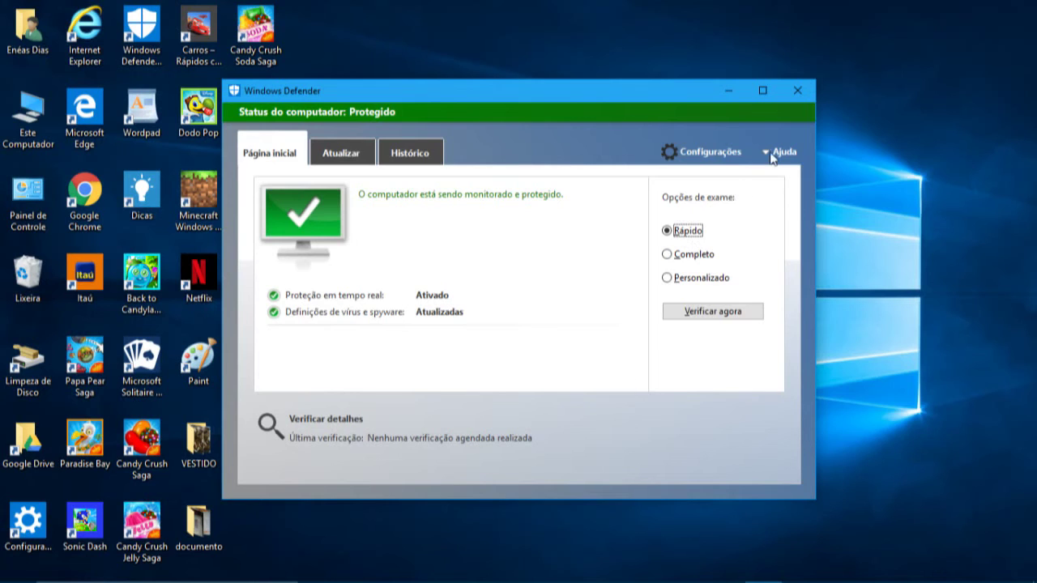
# Step: Close Windows Defender and Área de trabalho 2, check the remaining desktop in Task View, and minimize Painel de Controle
pyautogui.click(798, 93)
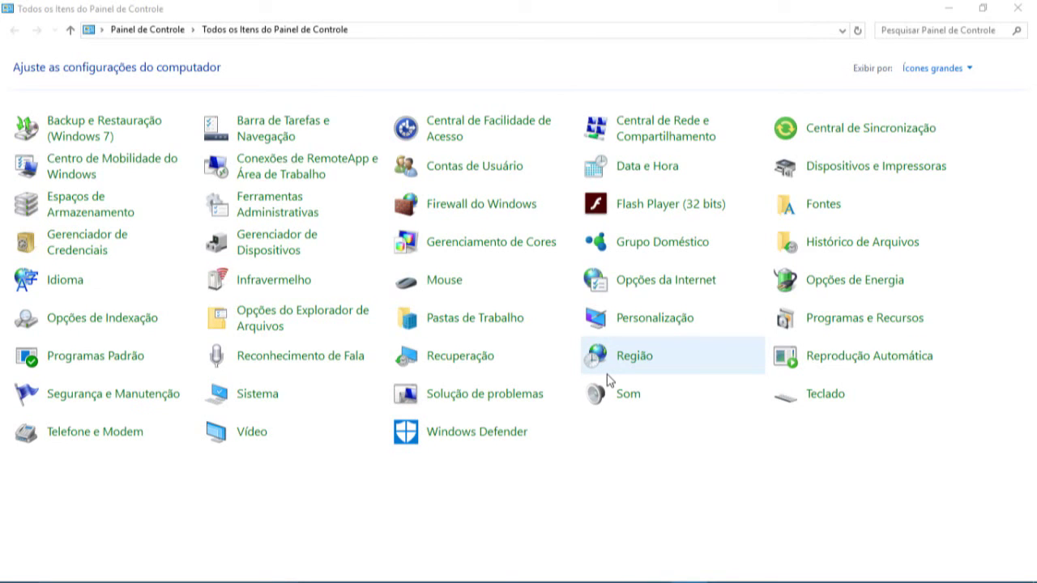
pyautogui.press('super+Tab')
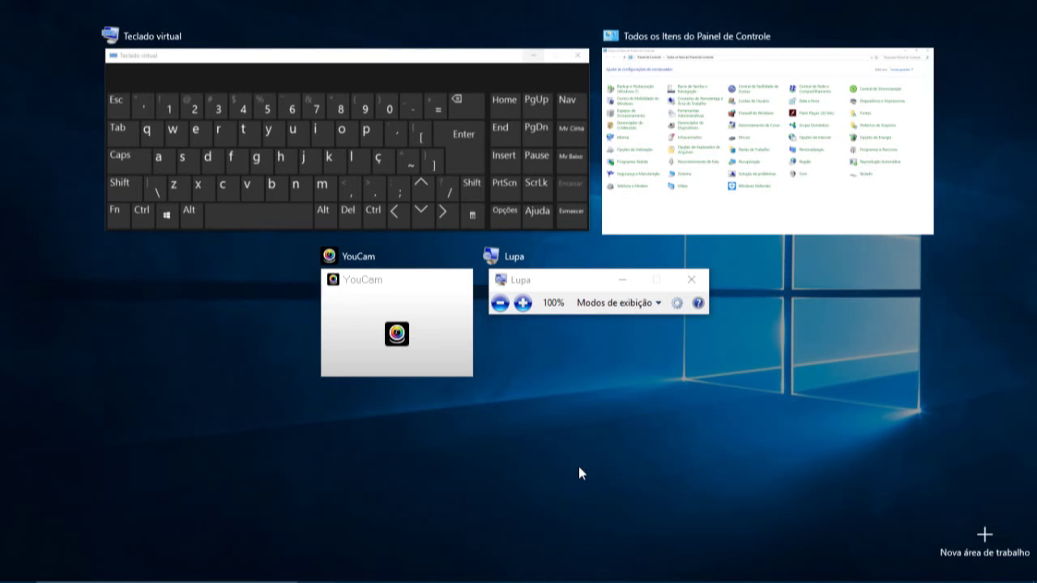
pyautogui.press('Escape')
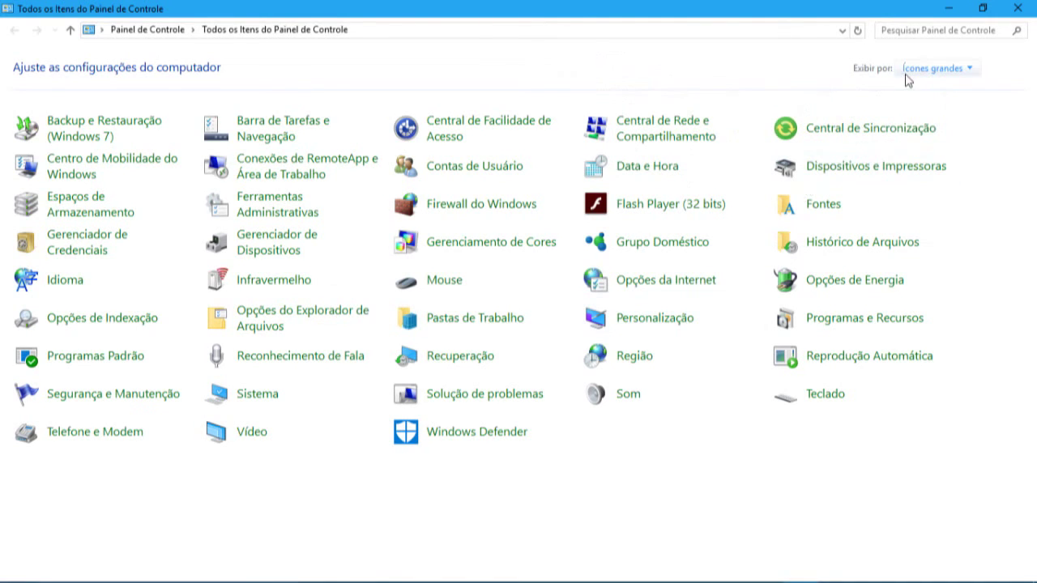
pyautogui.click(951, 8)
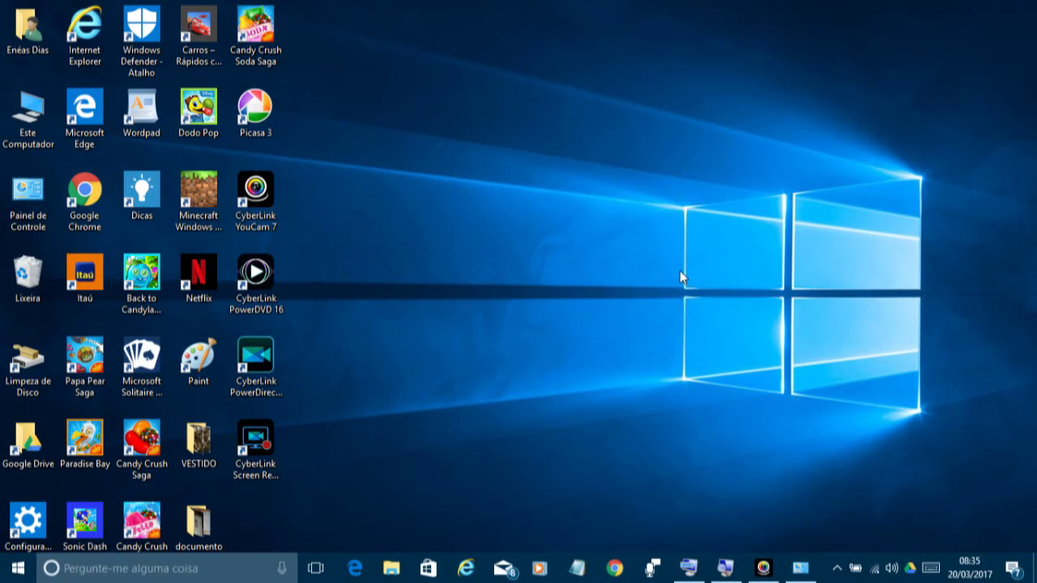